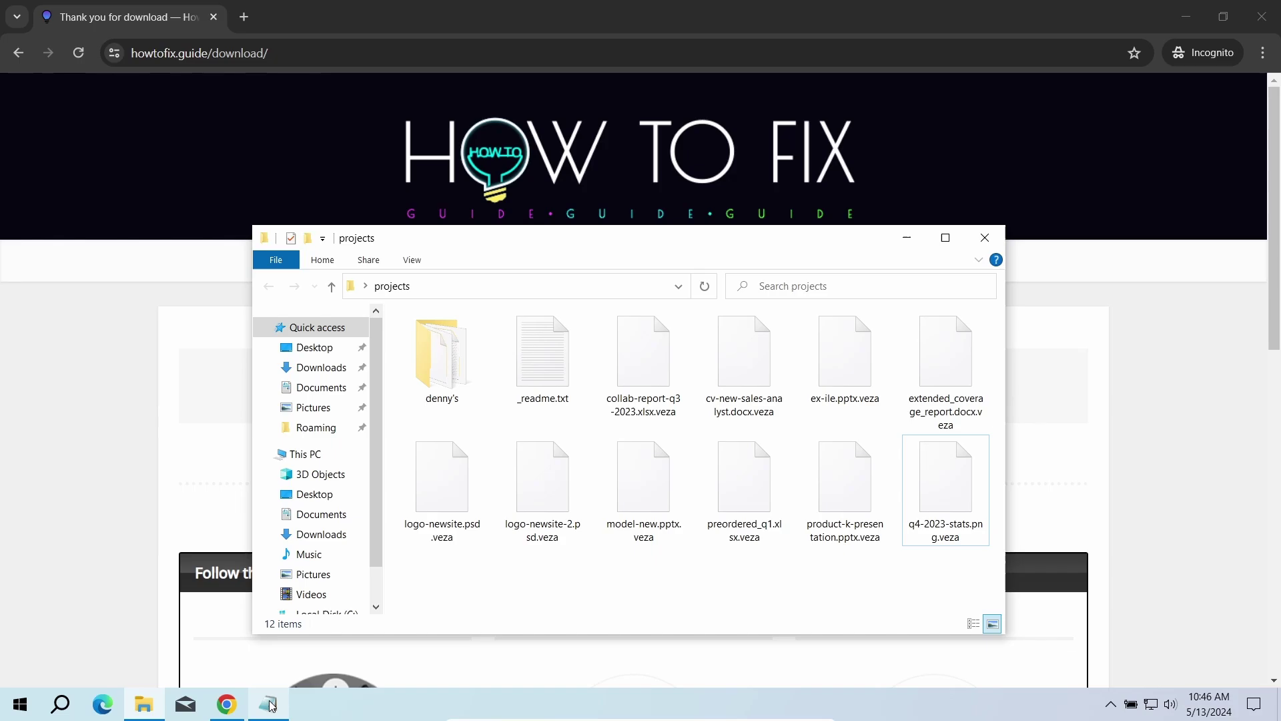
# Glance at the _readme.txt ransom note and the bottom row of .veza files, then close the projects folder
pyautogui.click(269, 704)
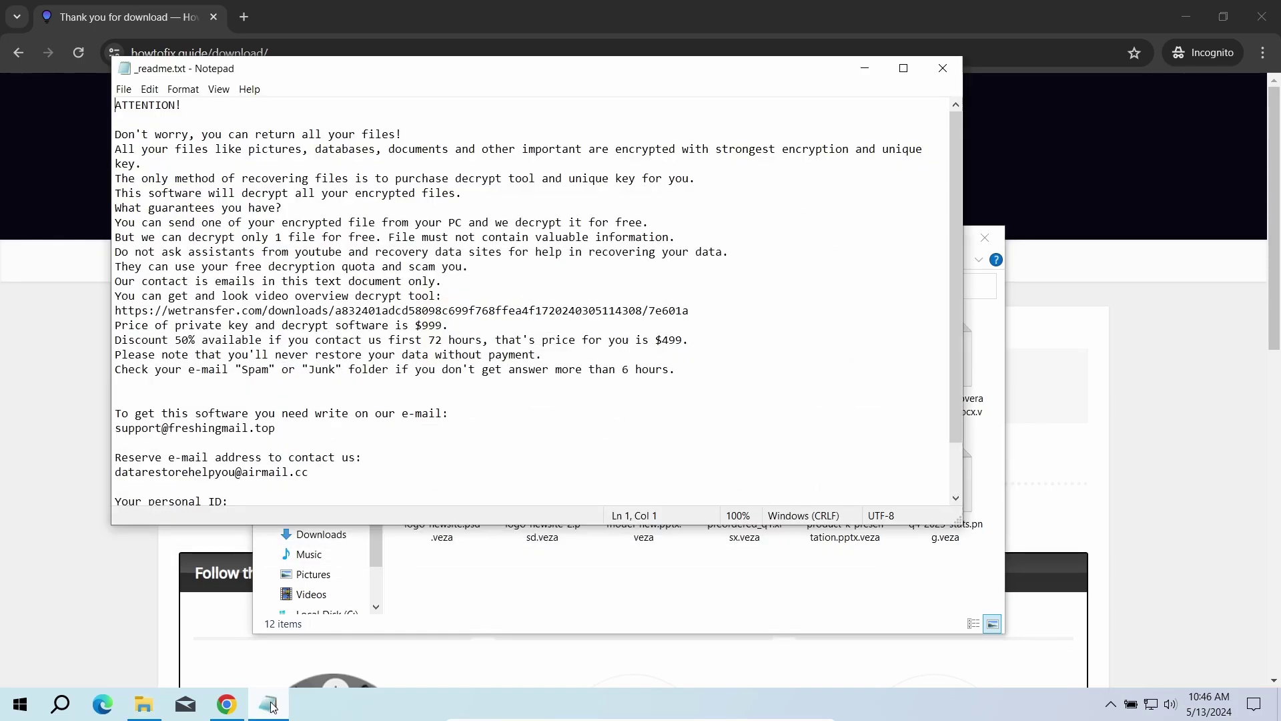
pyautogui.click(271, 707)
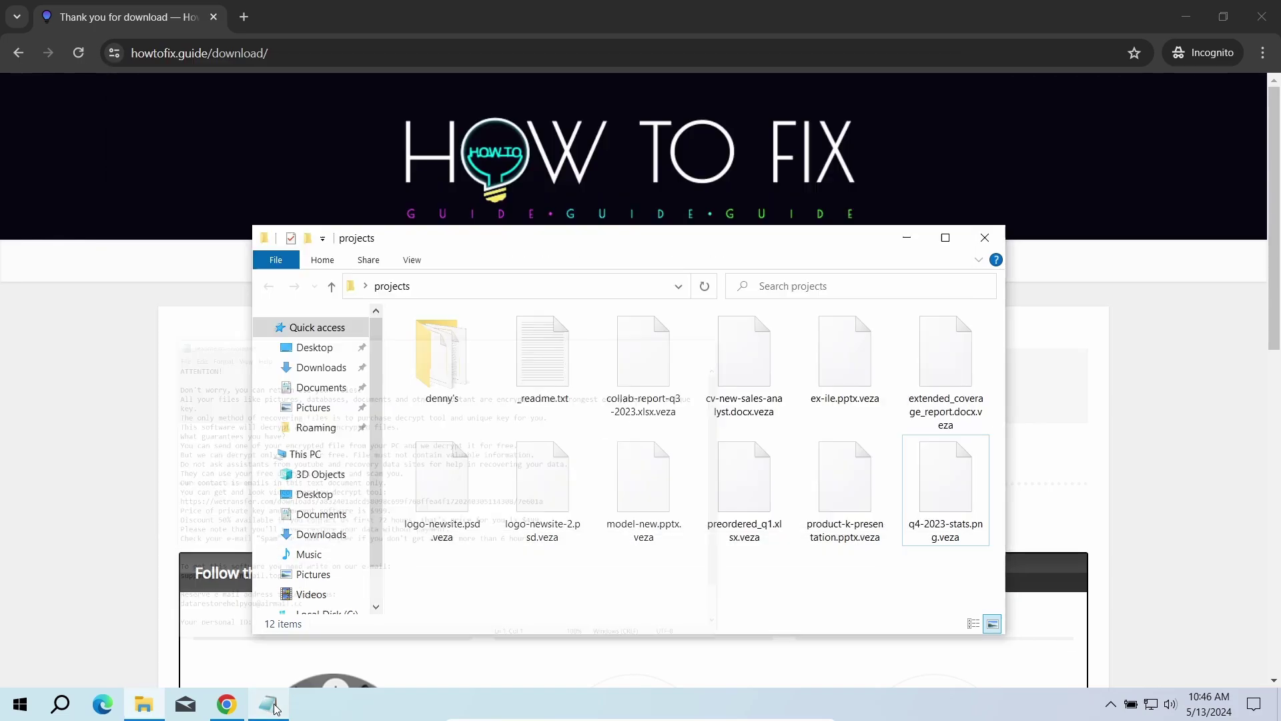
pyautogui.moveTo(434, 592); pyautogui.dragTo(966, 480)
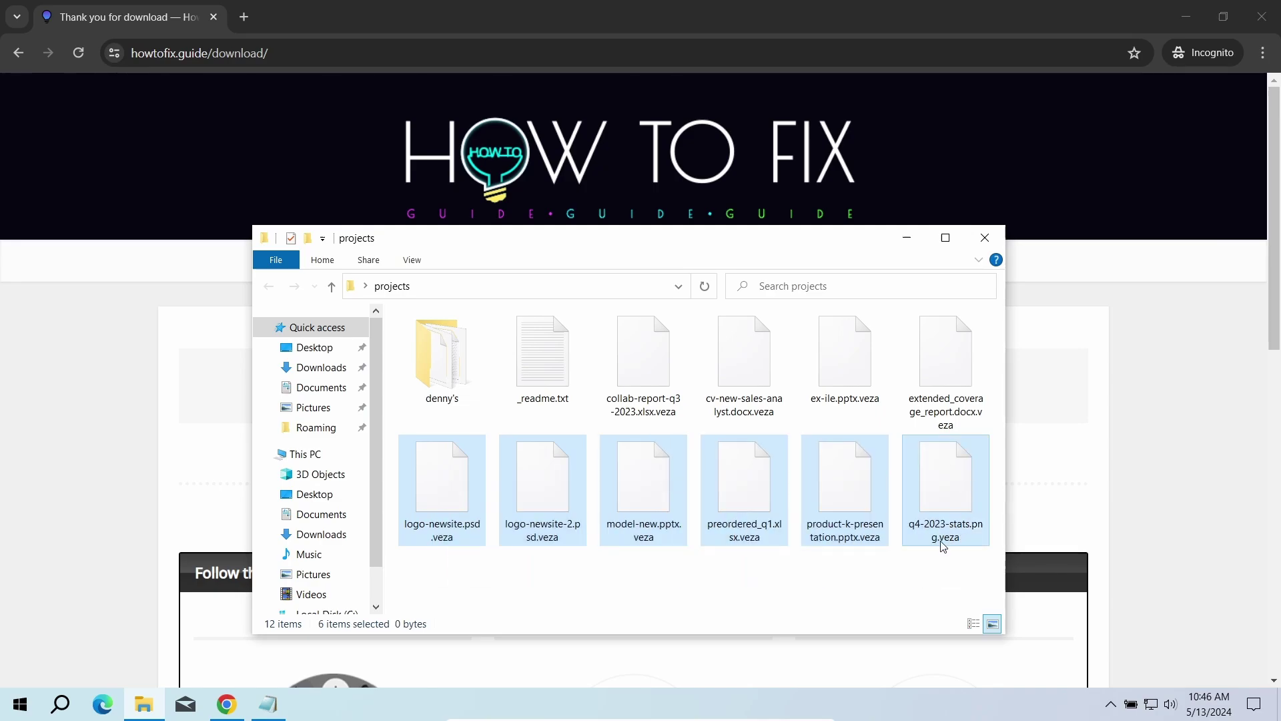
pyautogui.click(909, 589)
pyautogui.click(1071, 431)
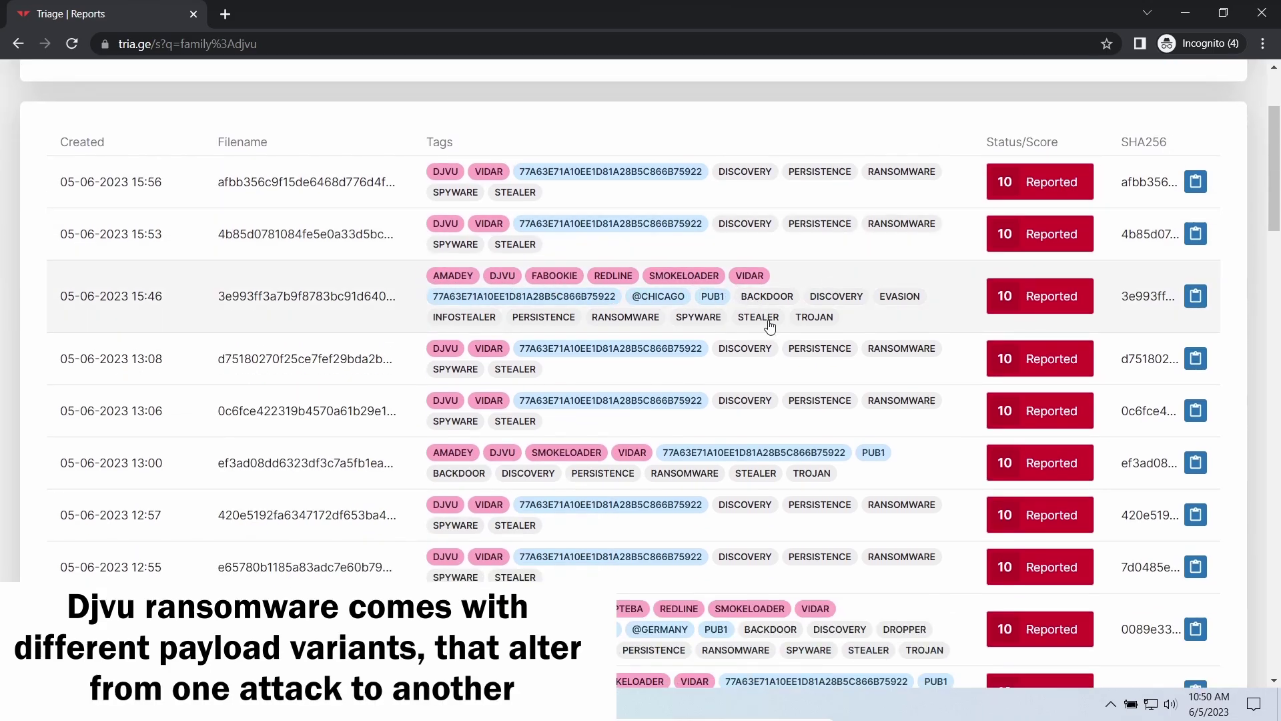
pyautogui.scroll(-2, 833, 283)
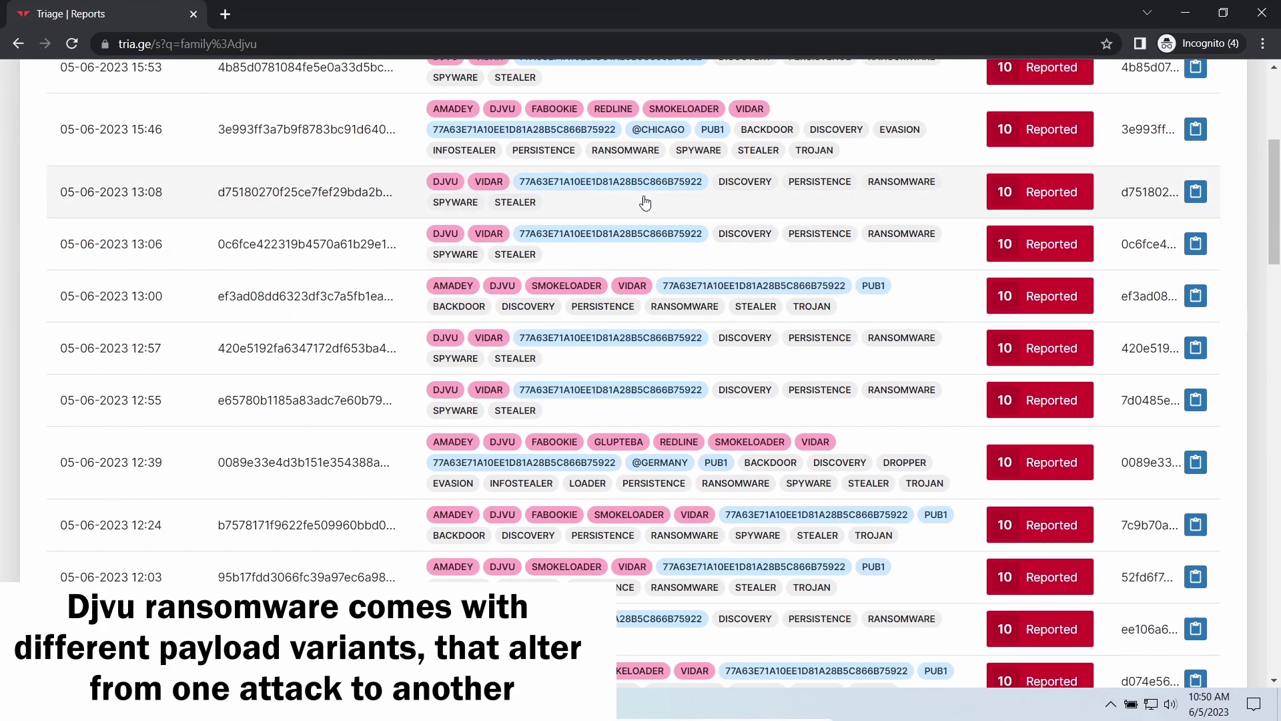
pyautogui.scroll(-3, 631, 301)
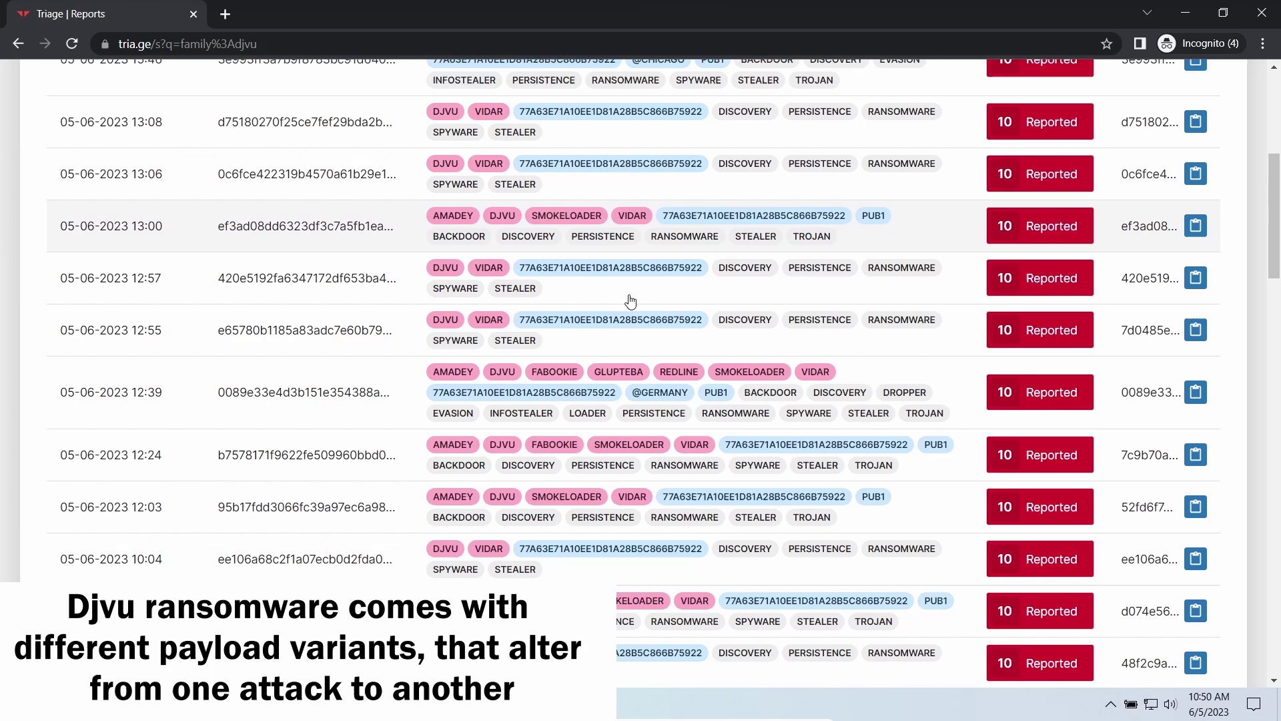
pyautogui.scroll(-3, 631, 301)
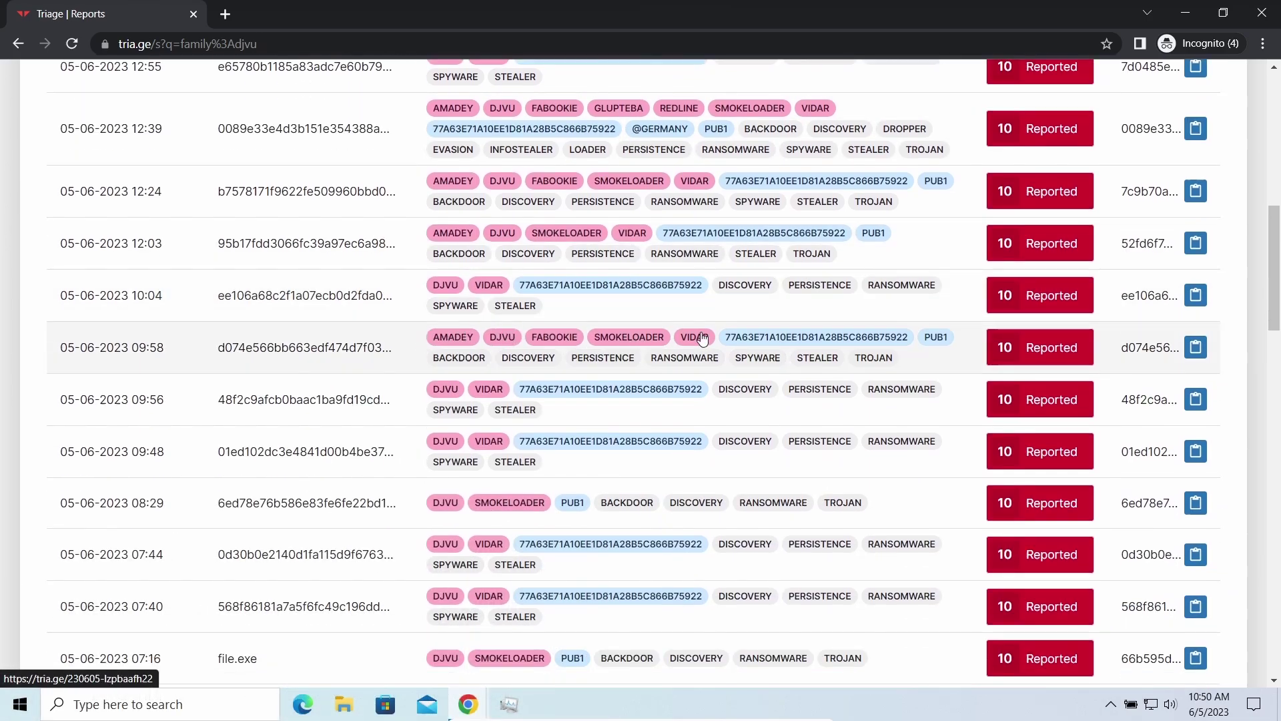
pyautogui.scroll(-3, 913, 347)
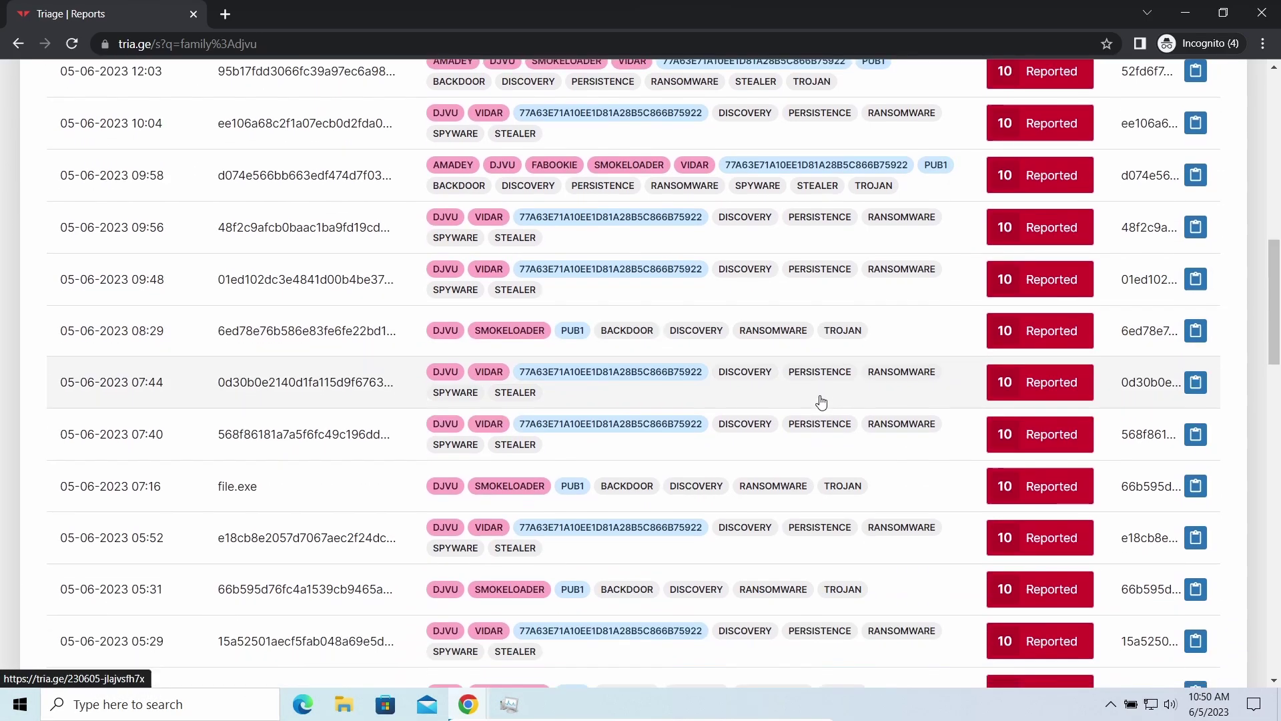
pyautogui.scroll(-3, 817, 401)
pyautogui.scroll(-3, 816, 401)
pyautogui.scroll(-2, 701, 398)
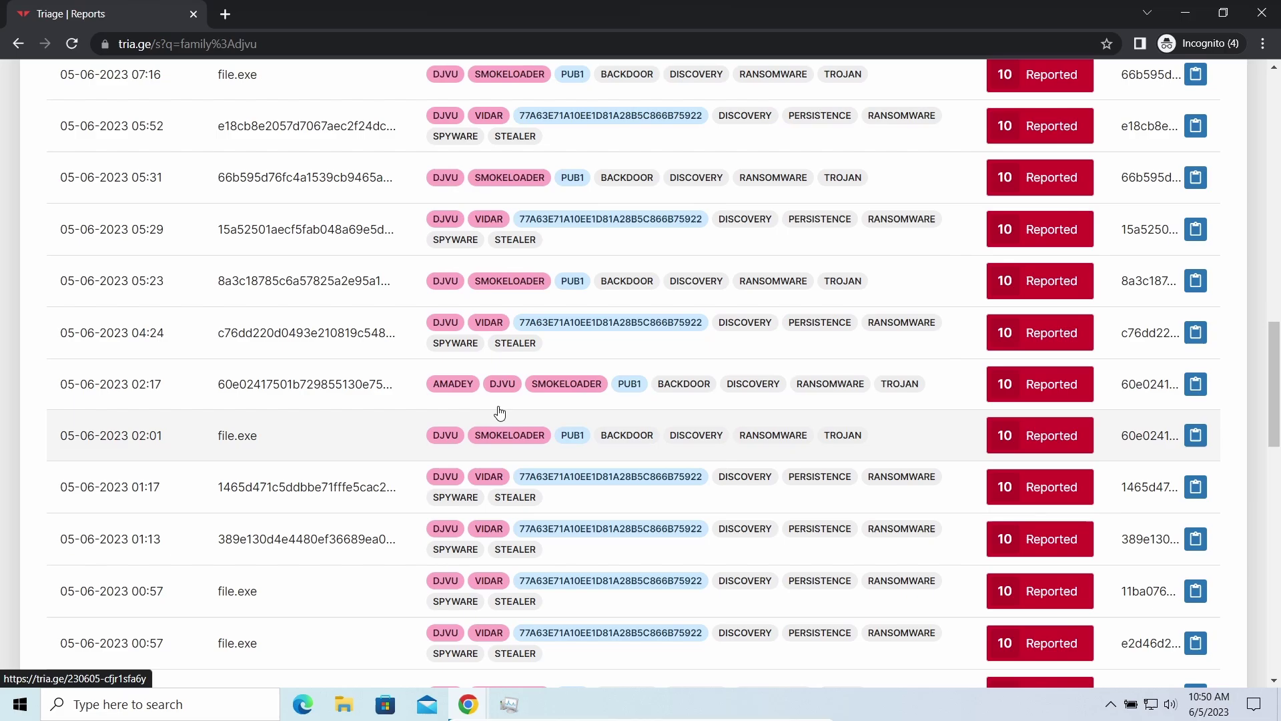
pyautogui.scroll(-2, 645, 397)
pyautogui.scroll(-2, 646, 397)
pyautogui.scroll(-2, 649, 421)
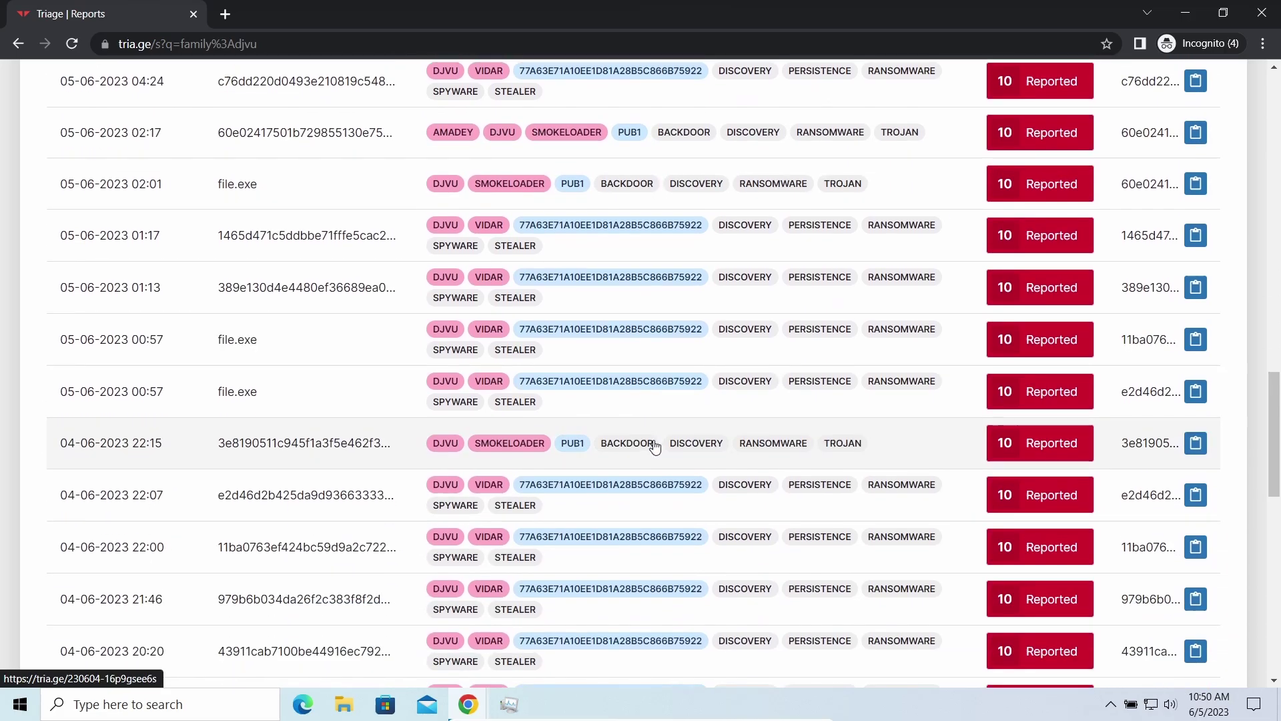
pyautogui.scroll(-2, 650, 443)
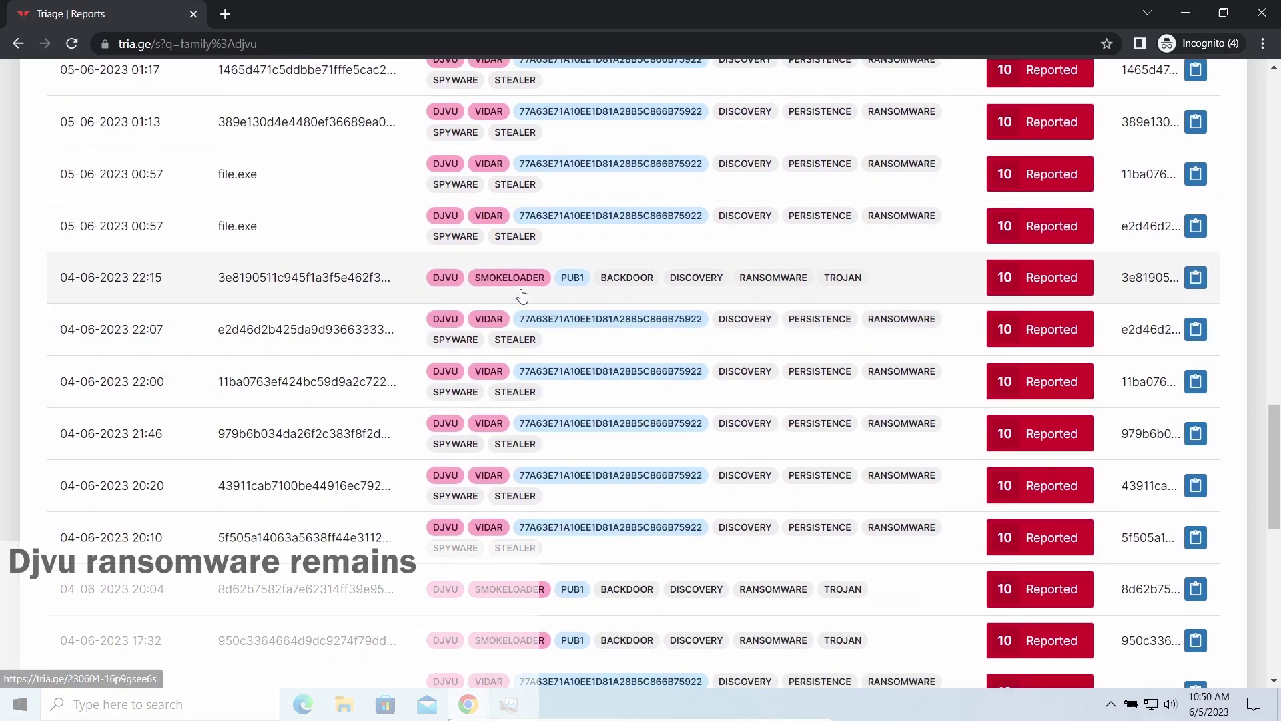
pyautogui.scroll(3, 395, 262)
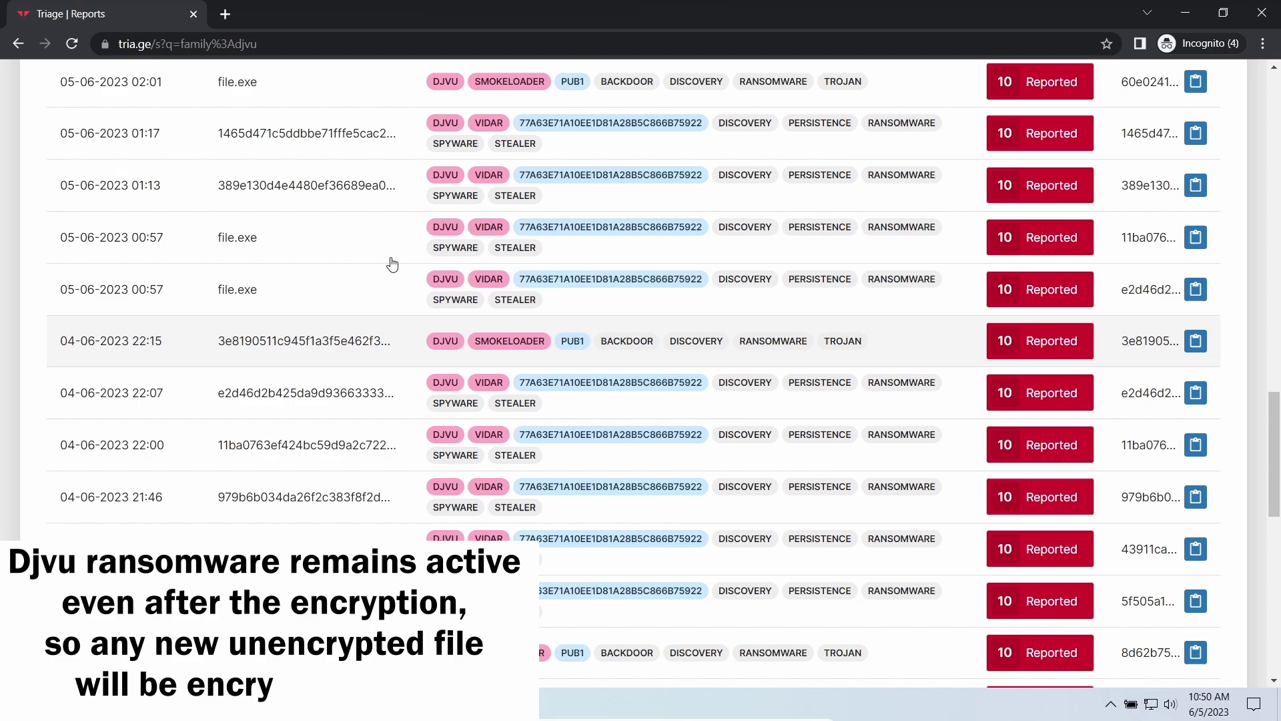
pyautogui.scroll(3, 394, 263)
pyautogui.scroll(3, 391, 263)
pyautogui.scroll(3, 395, 240)
pyautogui.scroll(2, 405, 220)
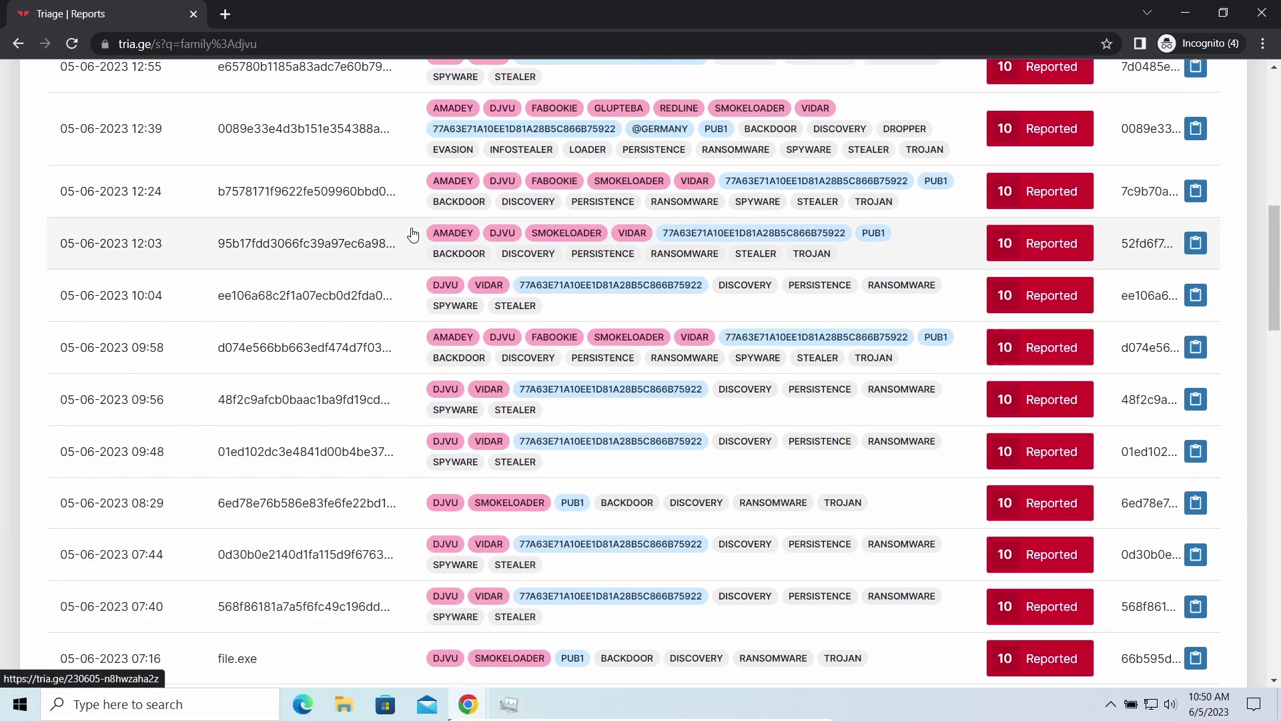
pyautogui.scroll(1, 410, 151)
pyautogui.click(411, 150)
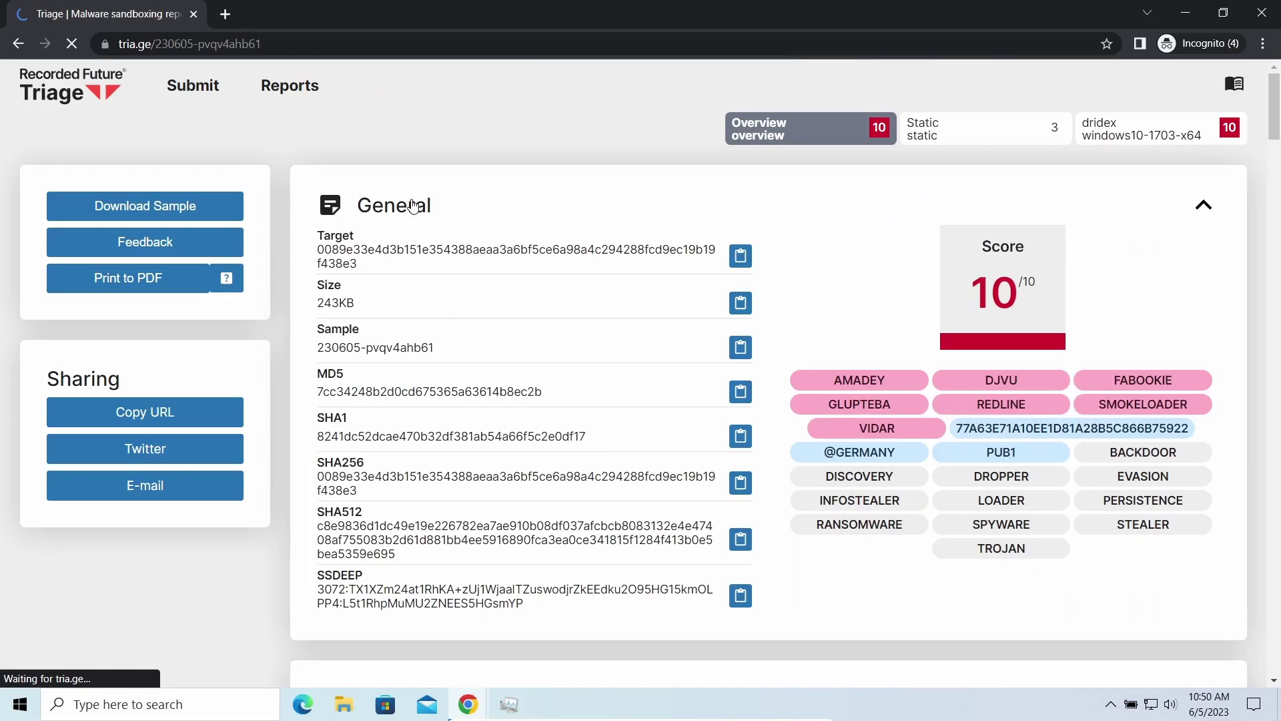
pyautogui.scroll(-5, 744, 213)
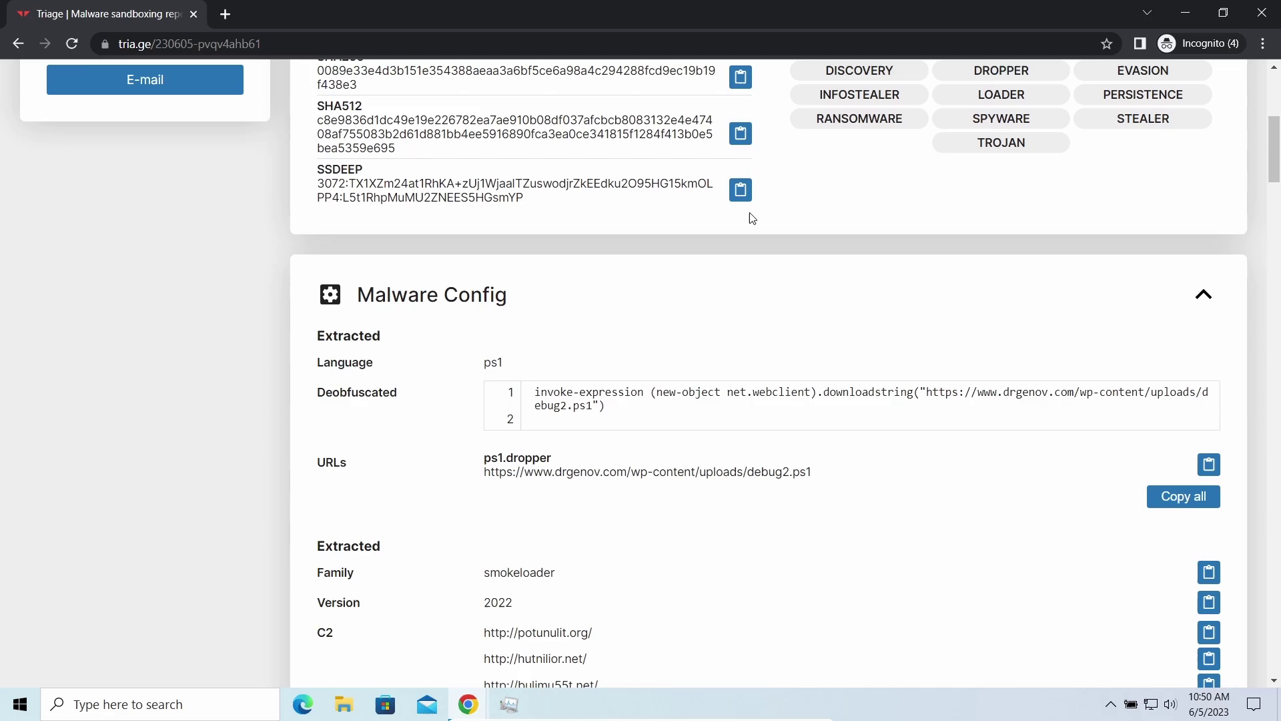
pyautogui.scroll(-2, 711, 220)
pyautogui.scroll(-5, 706, 225)
pyautogui.scroll(-3, 701, 226)
pyautogui.scroll(-5, 701, 225)
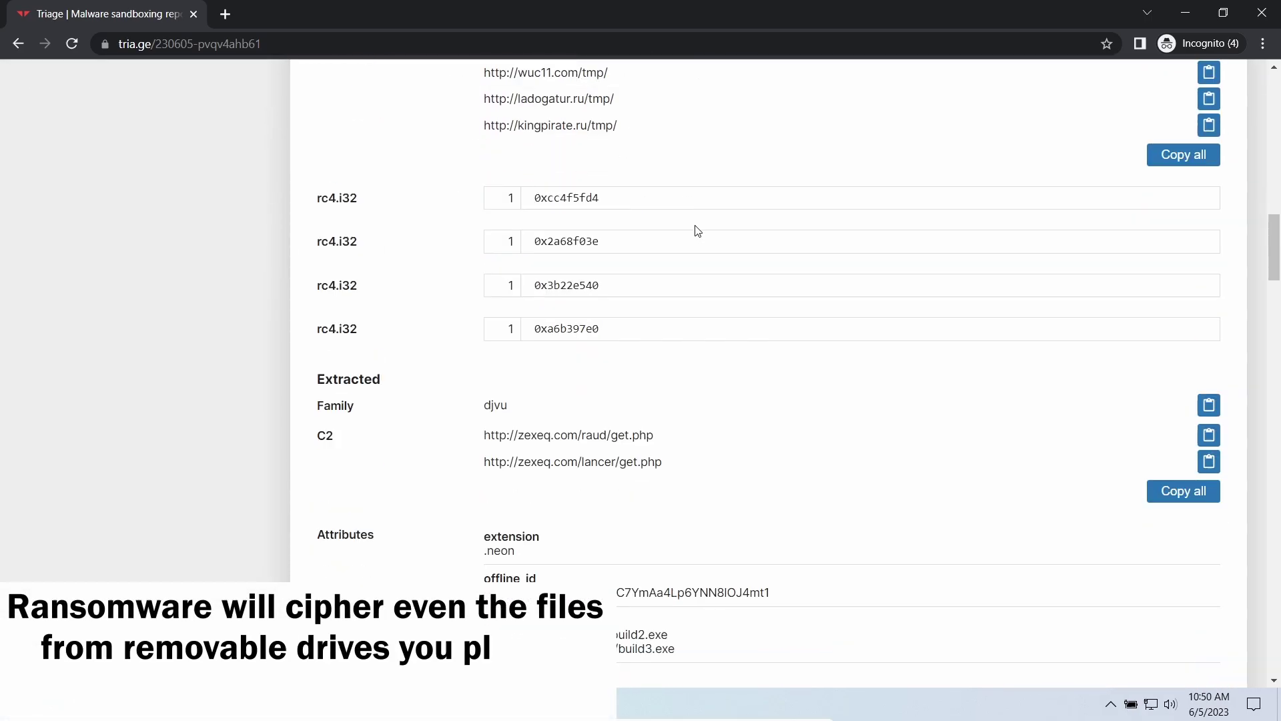
pyautogui.scroll(-2, 696, 230)
pyautogui.moveTo(484, 238); pyautogui.dragTo(520, 243)
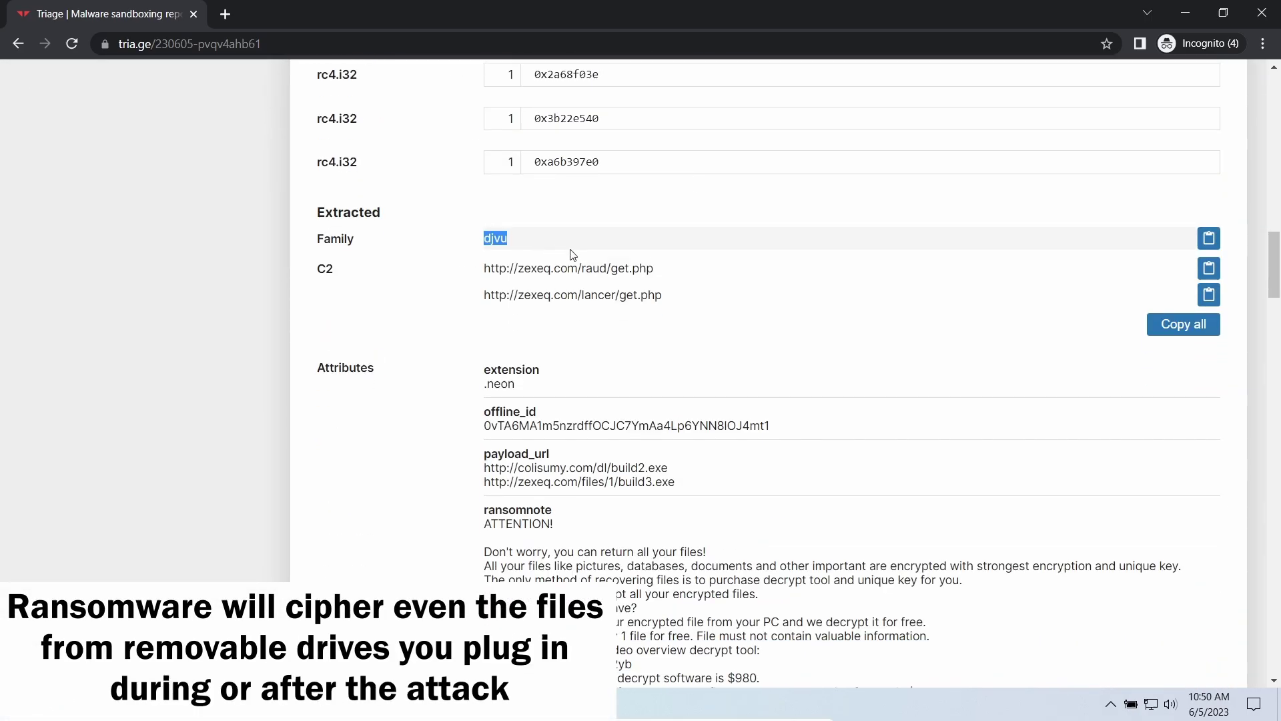
pyautogui.scroll(-5, 572, 254)
pyautogui.scroll(-5, 521, 280)
pyautogui.scroll(-5, 487, 295)
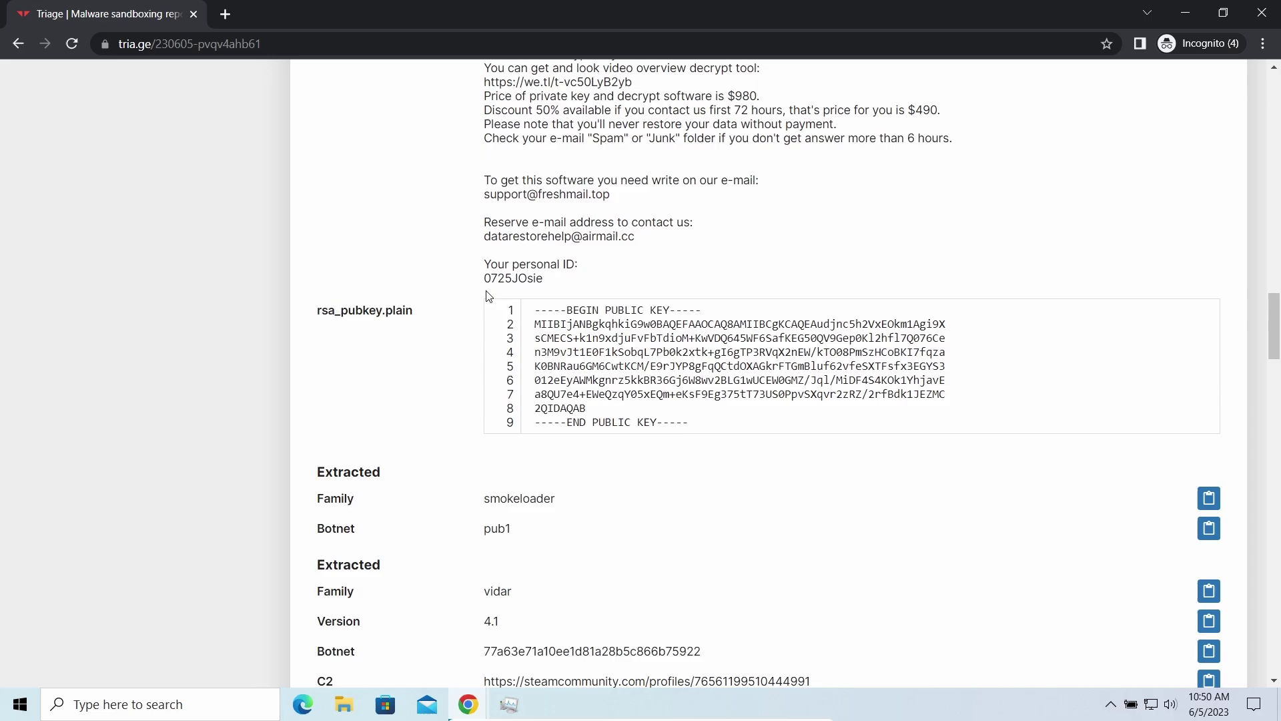
pyautogui.scroll(-3, 486, 295)
pyautogui.scroll(-2, 484, 295)
pyautogui.scroll(1, 470, 292)
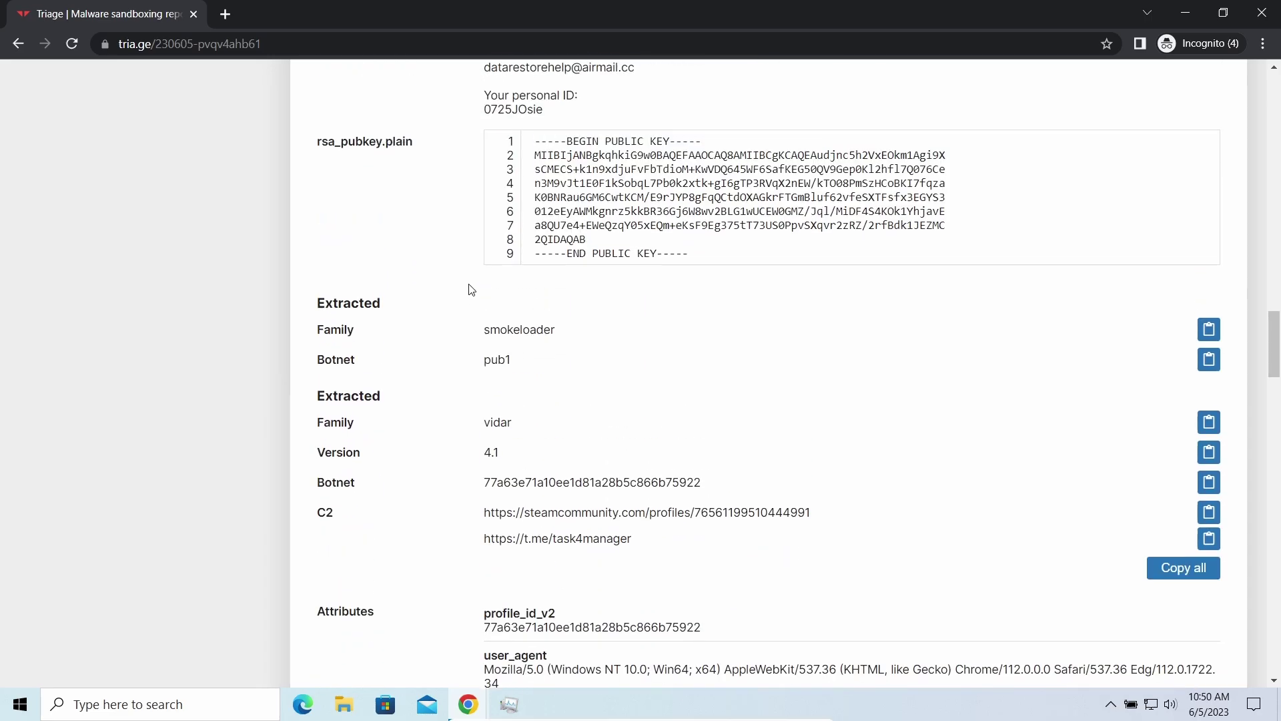
pyautogui.scroll(2, 466, 290)
pyautogui.scroll(2, 466, 289)
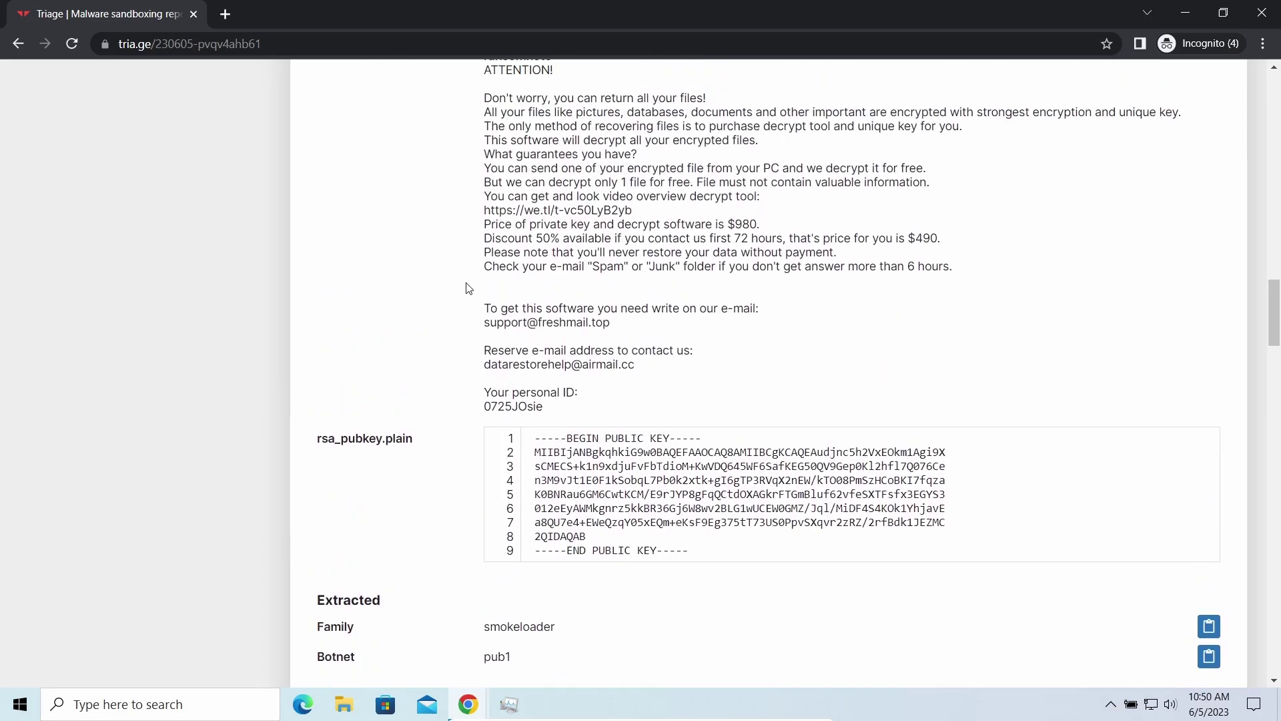
pyautogui.scroll(2, 466, 288)
pyautogui.scroll(1, 466, 288)
pyautogui.scroll(1, 465, 289)
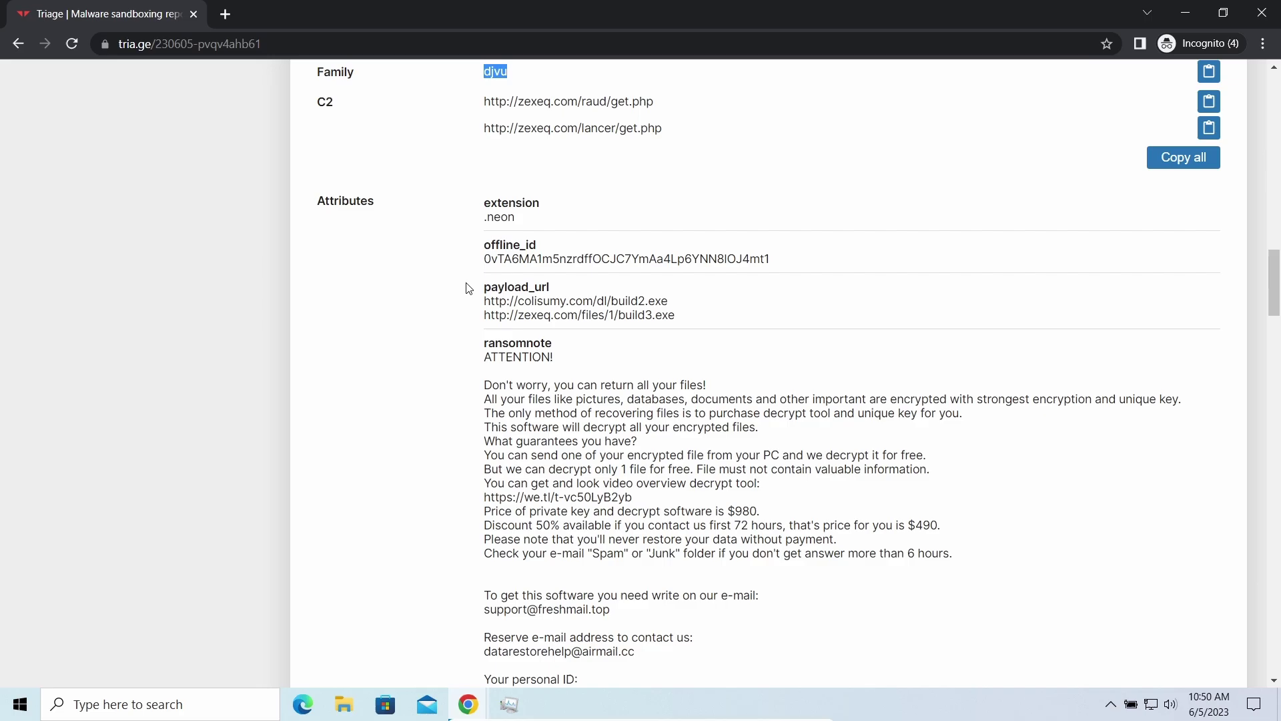
pyautogui.scroll(1, 465, 288)
pyautogui.scroll(1, 465, 280)
pyautogui.moveTo(465, 190); pyautogui.dragTo(696, 215)
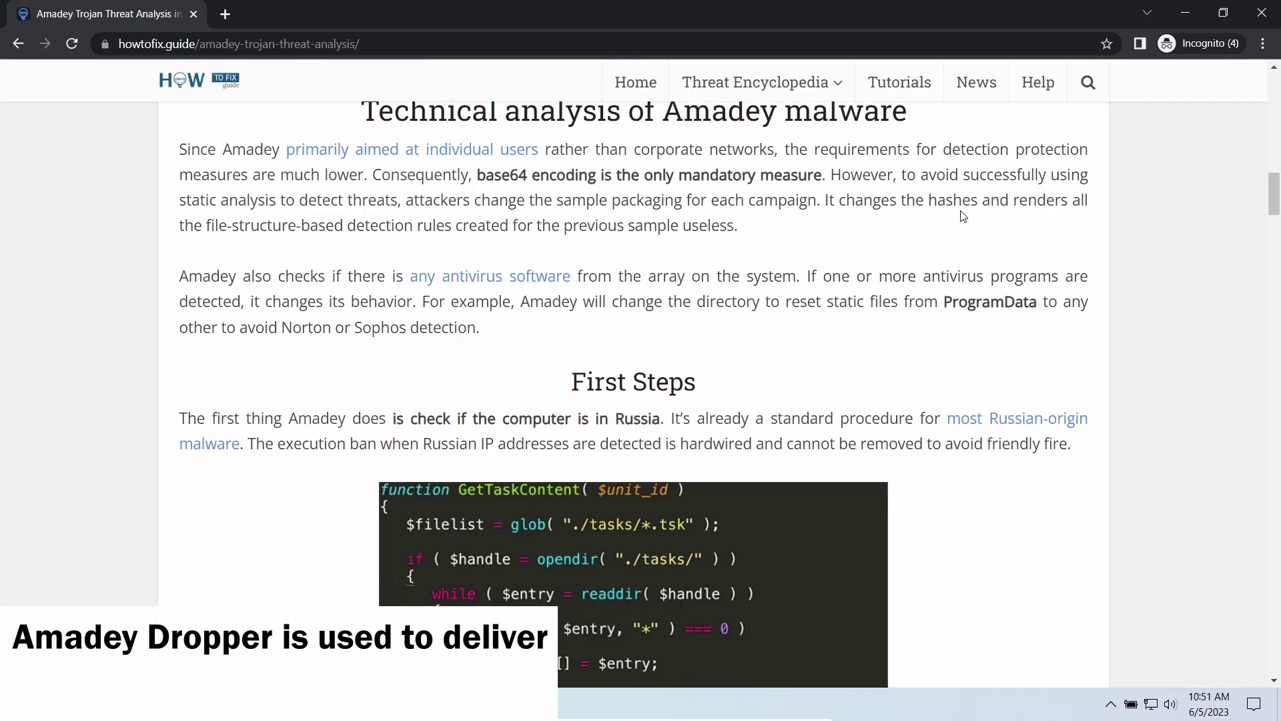
pyautogui.scroll(-2, 617, 409)
pyautogui.scroll(-1, 617, 409)
pyautogui.moveTo(392, 252); pyautogui.dragTo(647, 252)
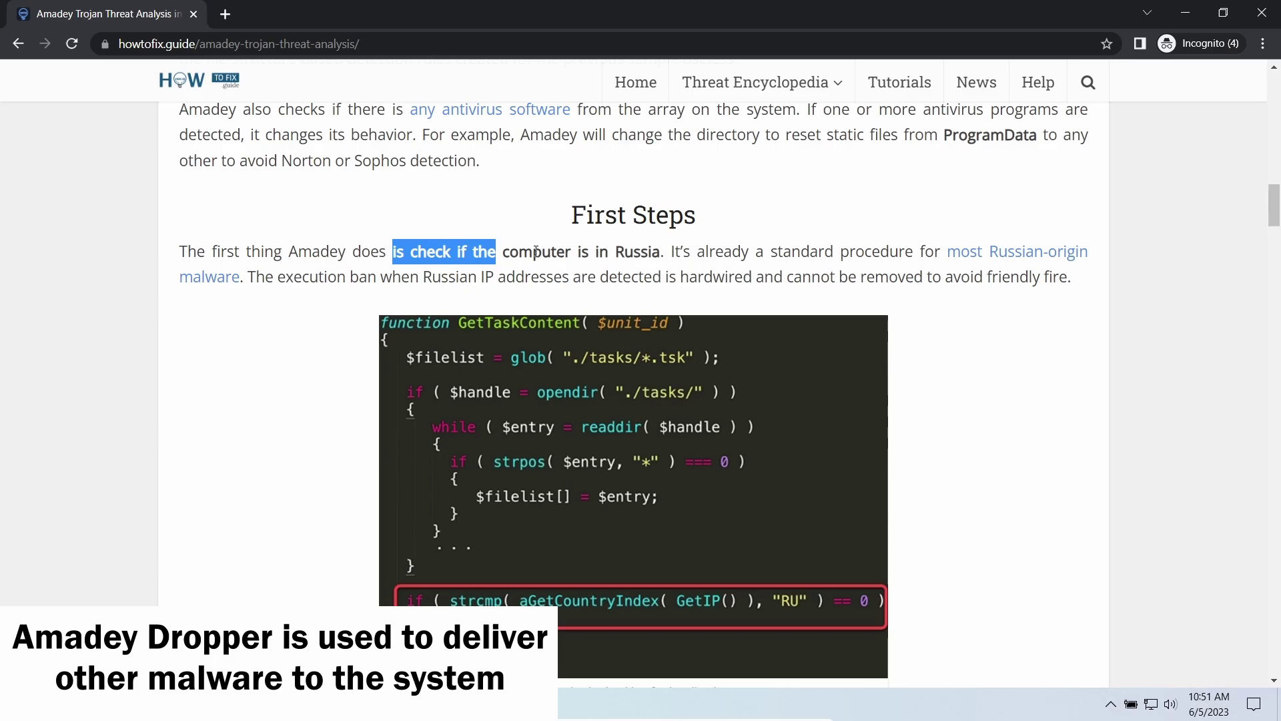
pyautogui.click(334, 300)
pyautogui.scroll(-5, 334, 300)
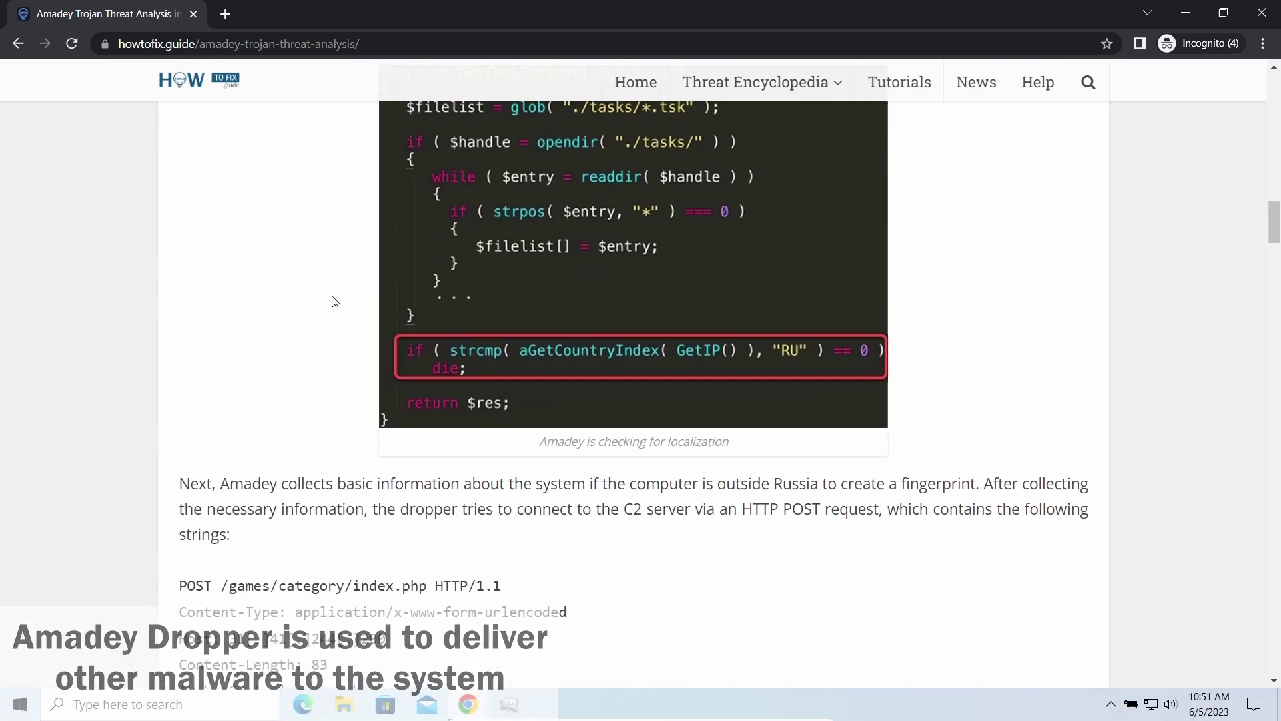
pyautogui.scroll(-1, 330, 303)
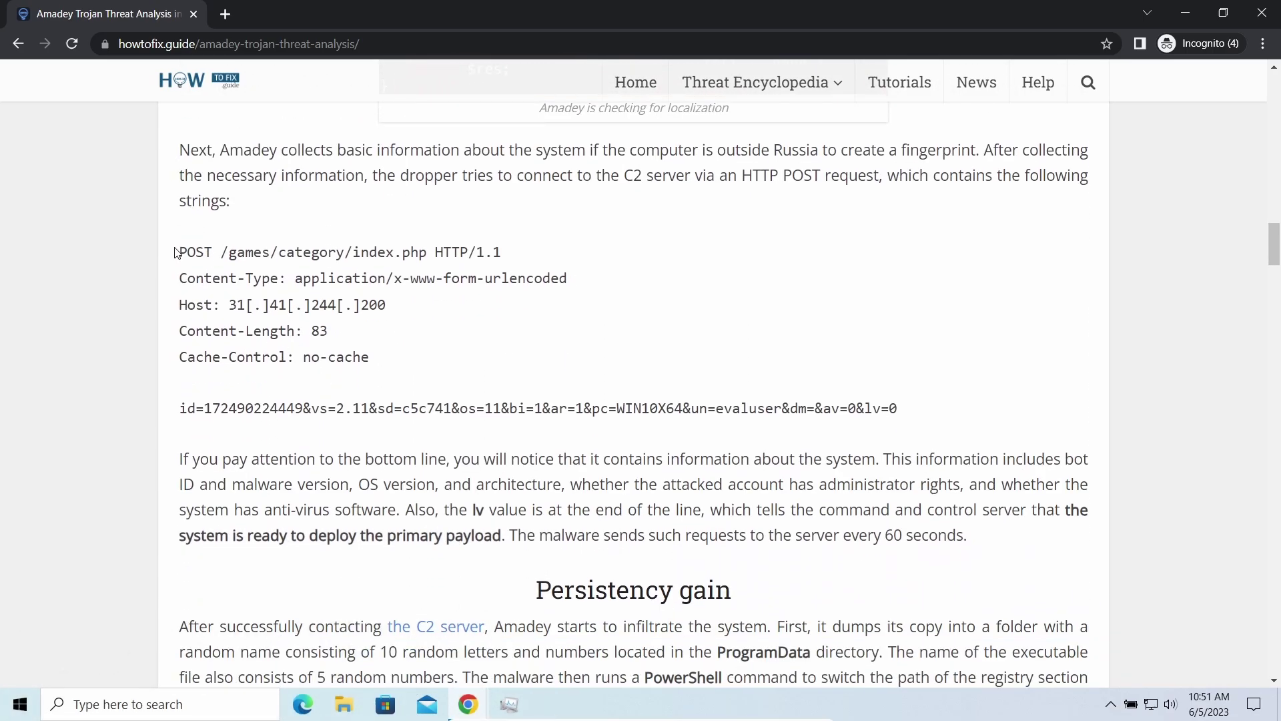
pyautogui.moveTo(176, 253); pyautogui.dragTo(520, 371)
pyautogui.click(521, 370)
pyautogui.scroll(-1, 405, 438)
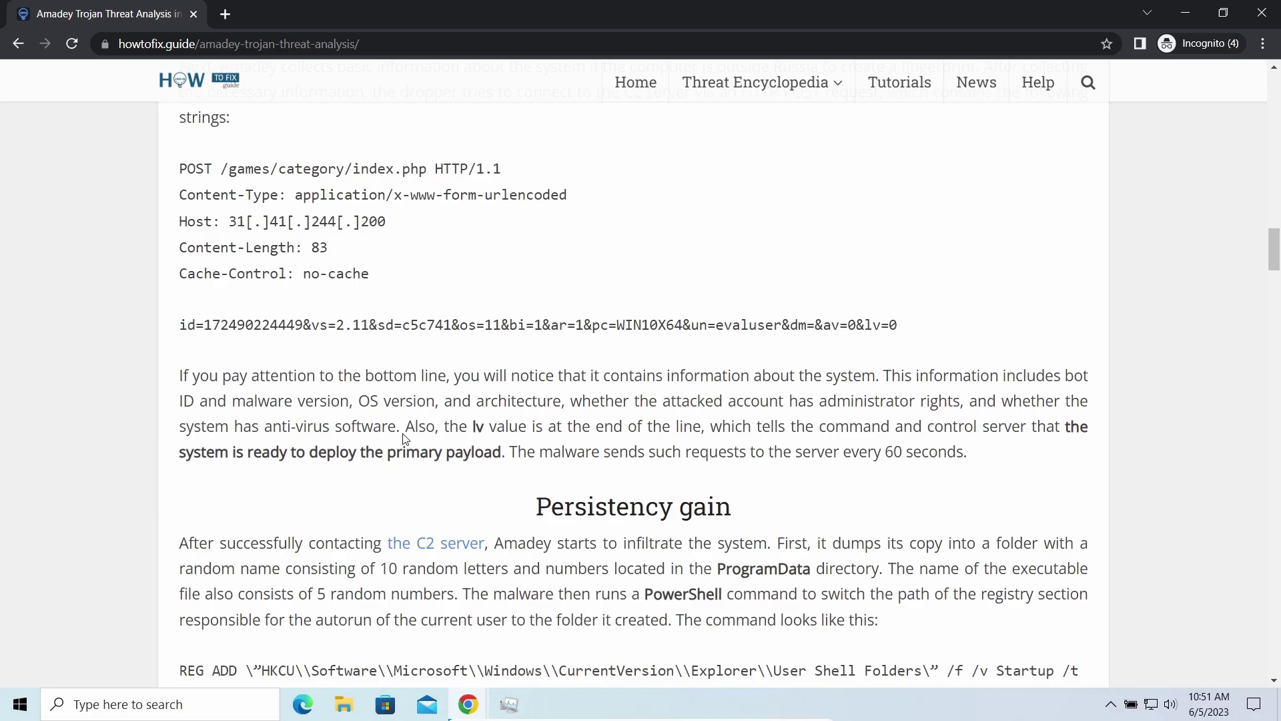
pyautogui.scroll(-3, 405, 437)
pyautogui.scroll(-3, 330, 388)
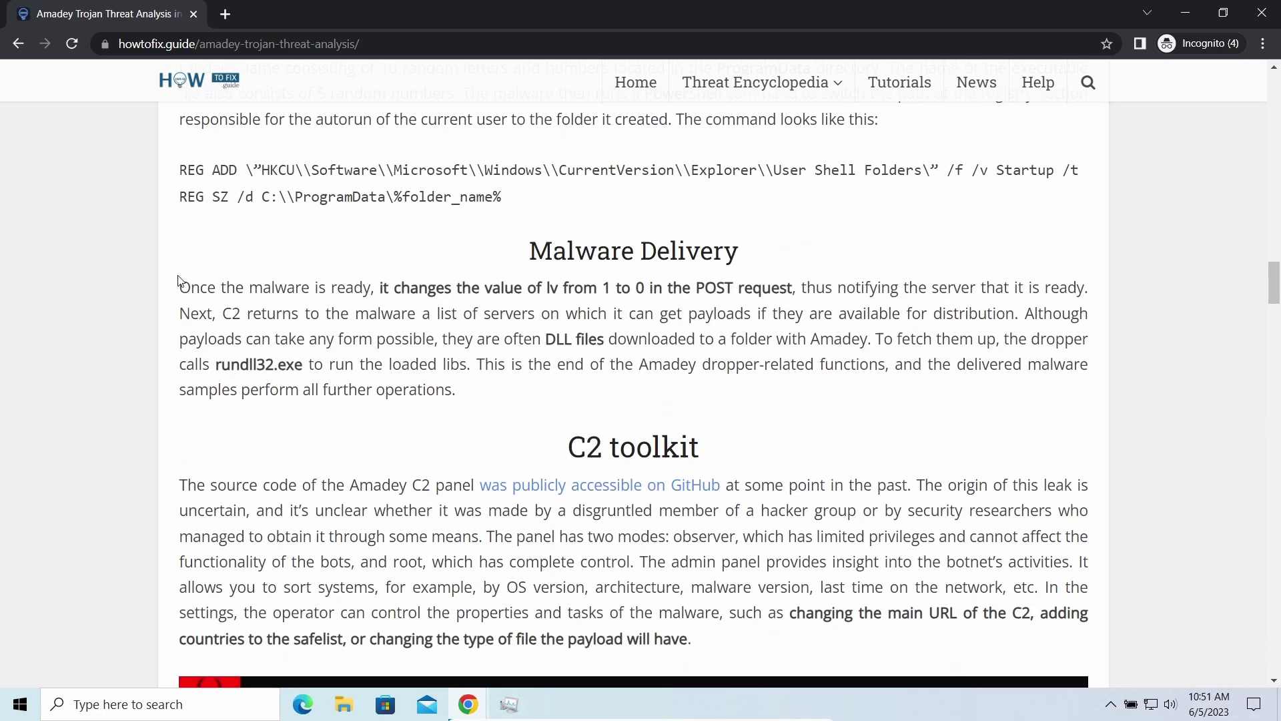
pyautogui.moveTo(224, 287); pyautogui.dragTo(746, 391)
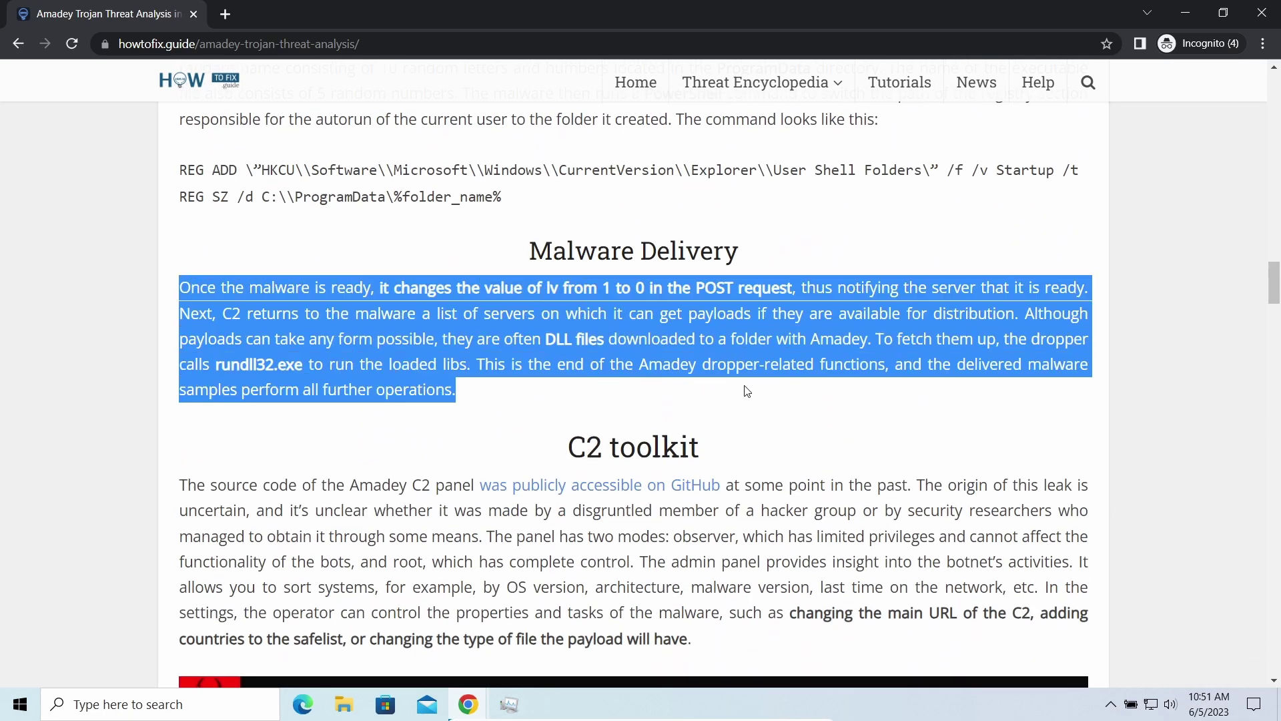
pyautogui.click(515, 408)
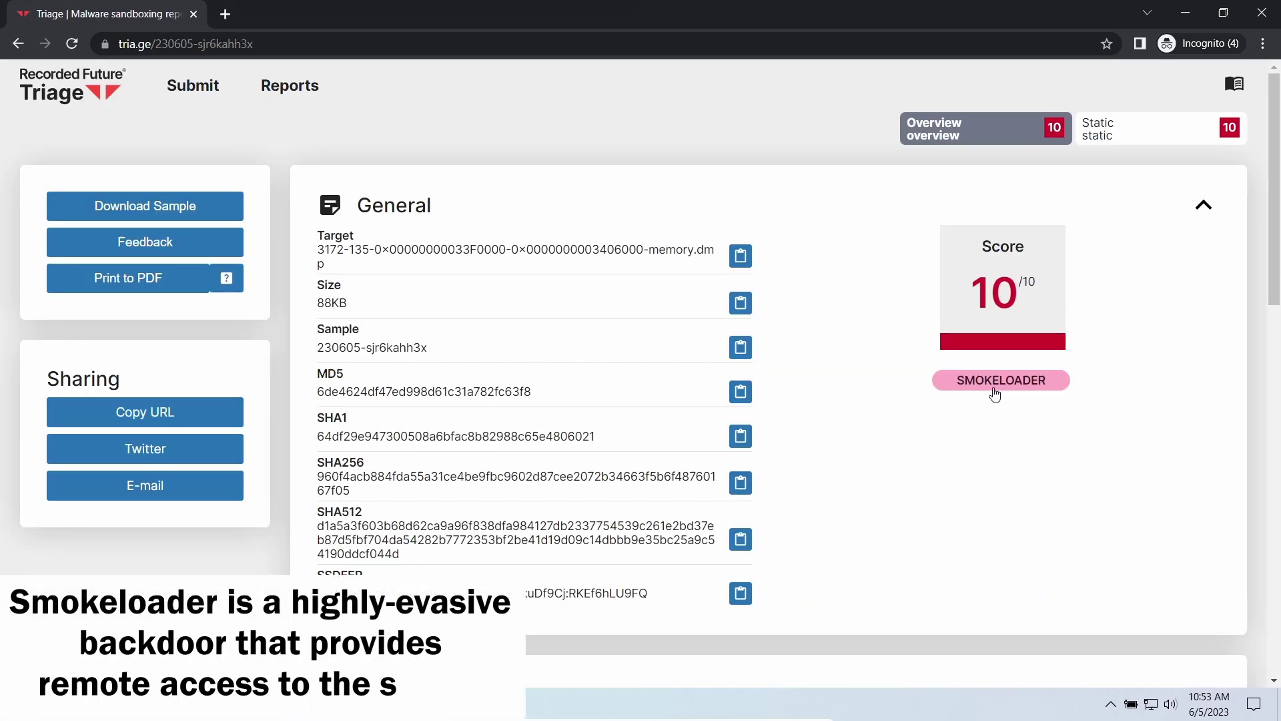
pyautogui.scroll(-5, 856, 425)
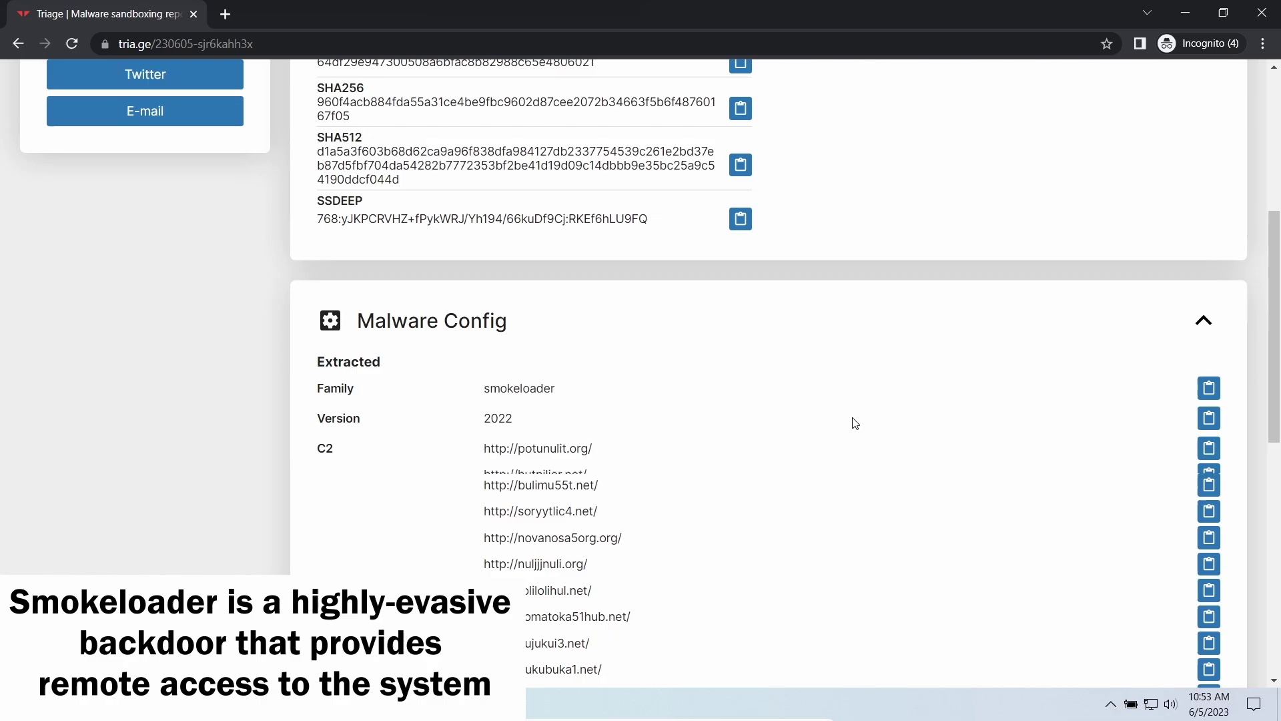
pyautogui.scroll(-1, 855, 424)
# Highlight the first three Smokeloader C2 addresses, then clear the selection
pyautogui.moveTo(484, 404); pyautogui.dragTo(629, 458)
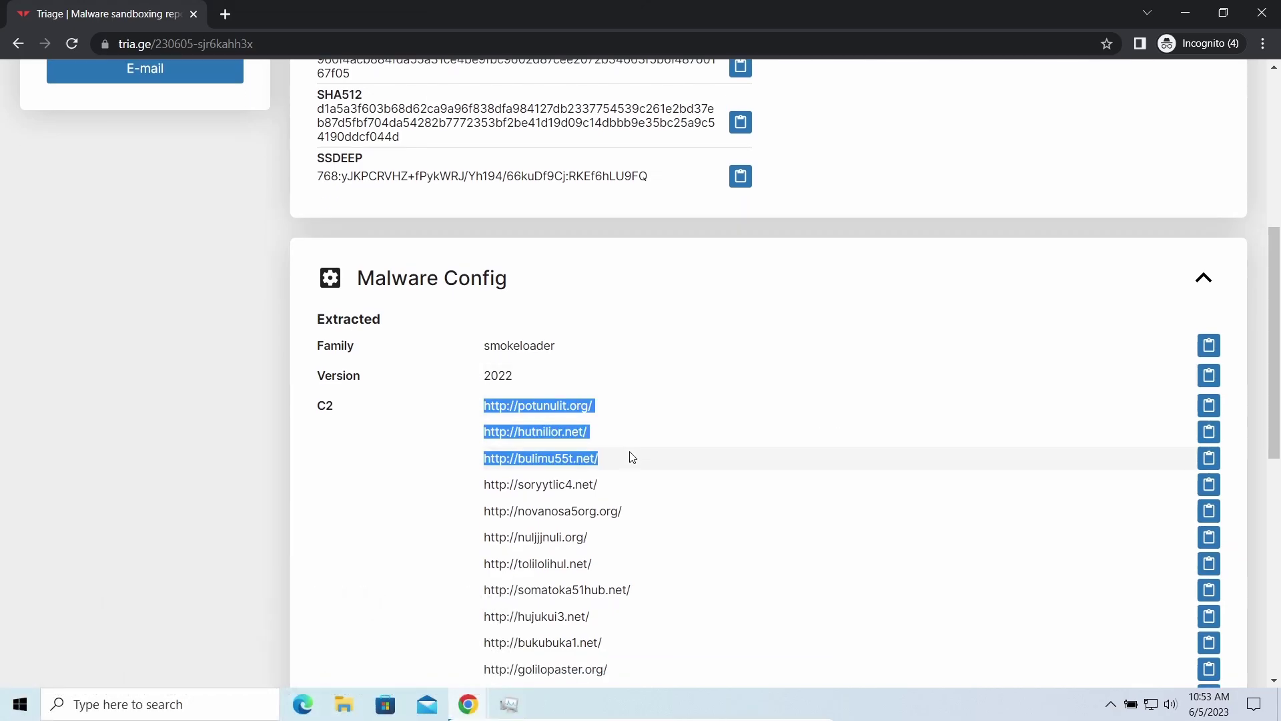
pyautogui.click(789, 316)
pyautogui.scroll(-3, 760, 430)
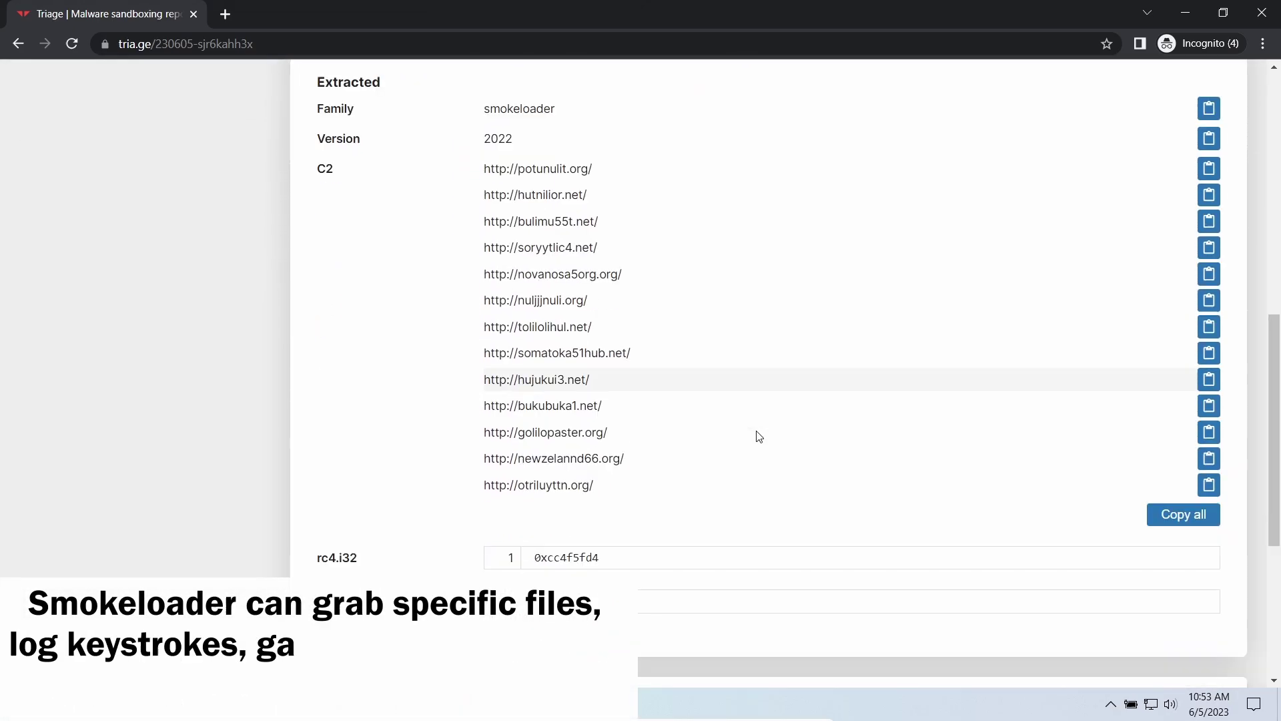
pyautogui.scroll(-2, 756, 431)
pyautogui.scroll(-2, 747, 434)
pyautogui.scroll(-2, 747, 434)
pyautogui.scroll(-1, 745, 433)
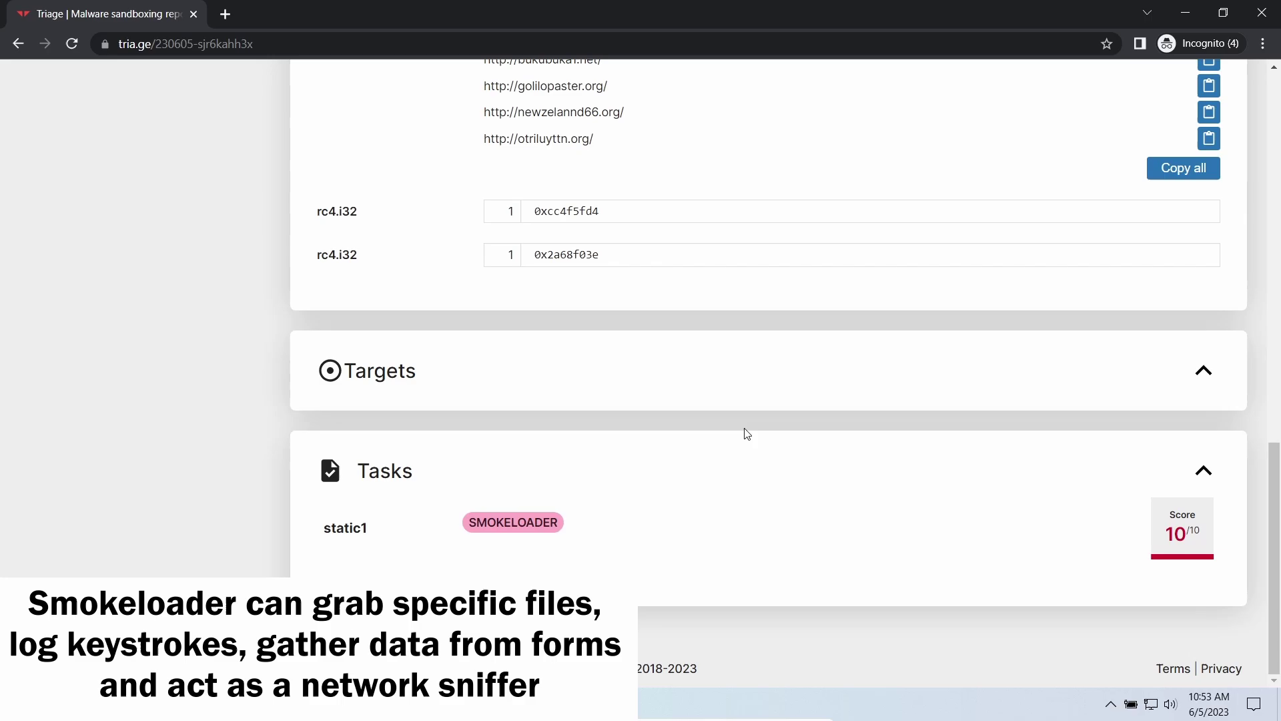
pyautogui.scroll(3, 745, 434)
pyautogui.scroll(3, 746, 433)
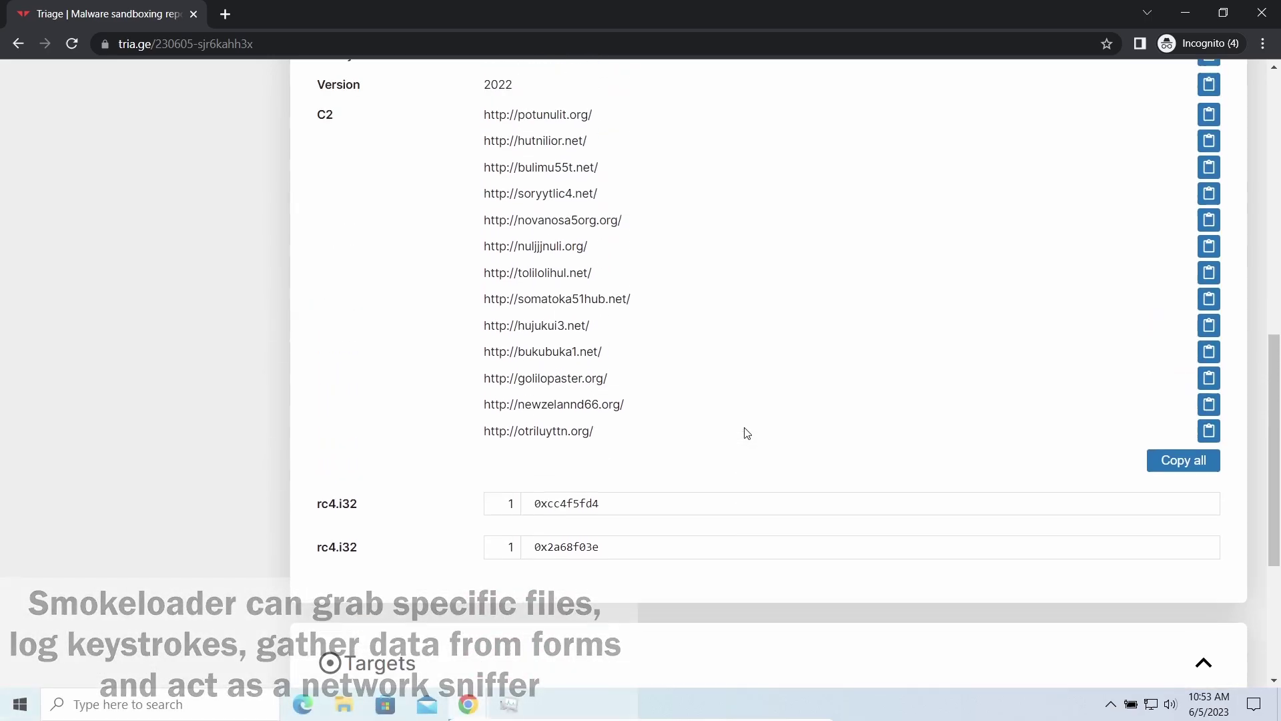
pyautogui.scroll(2, 745, 434)
pyautogui.scroll(5, 743, 433)
pyautogui.scroll(3, 742, 433)
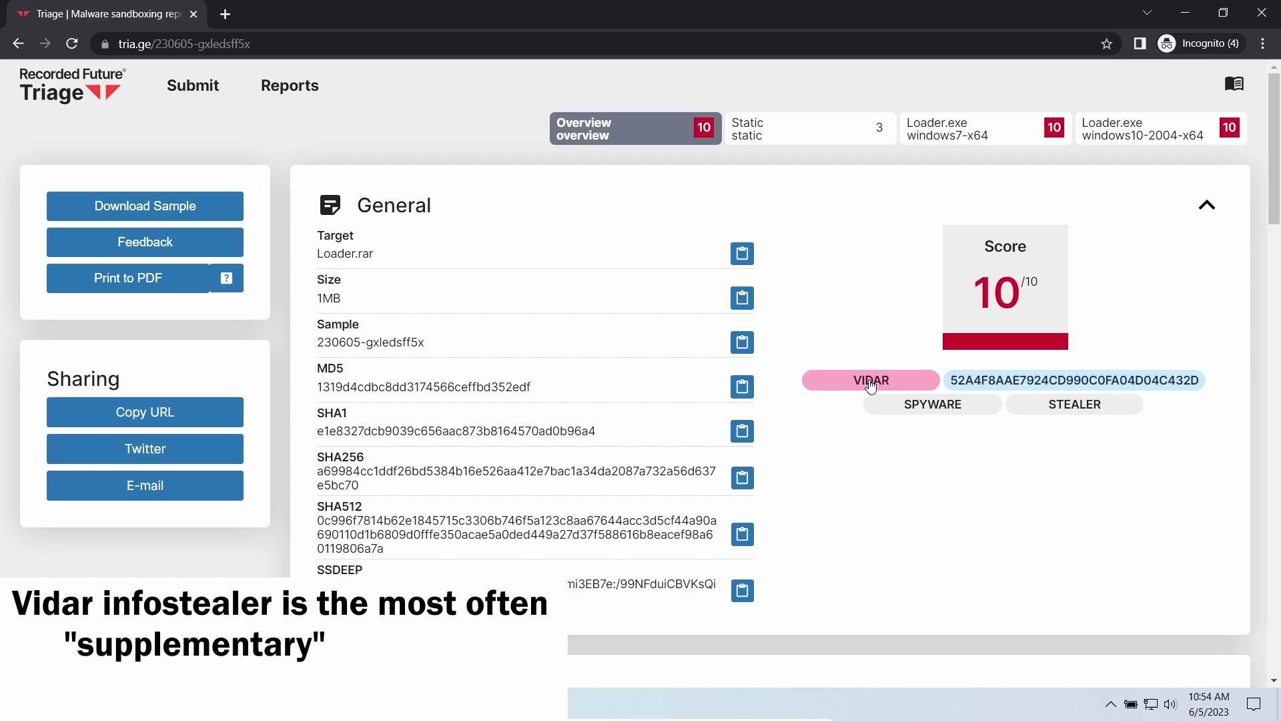
pyautogui.scroll(-2, 811, 471)
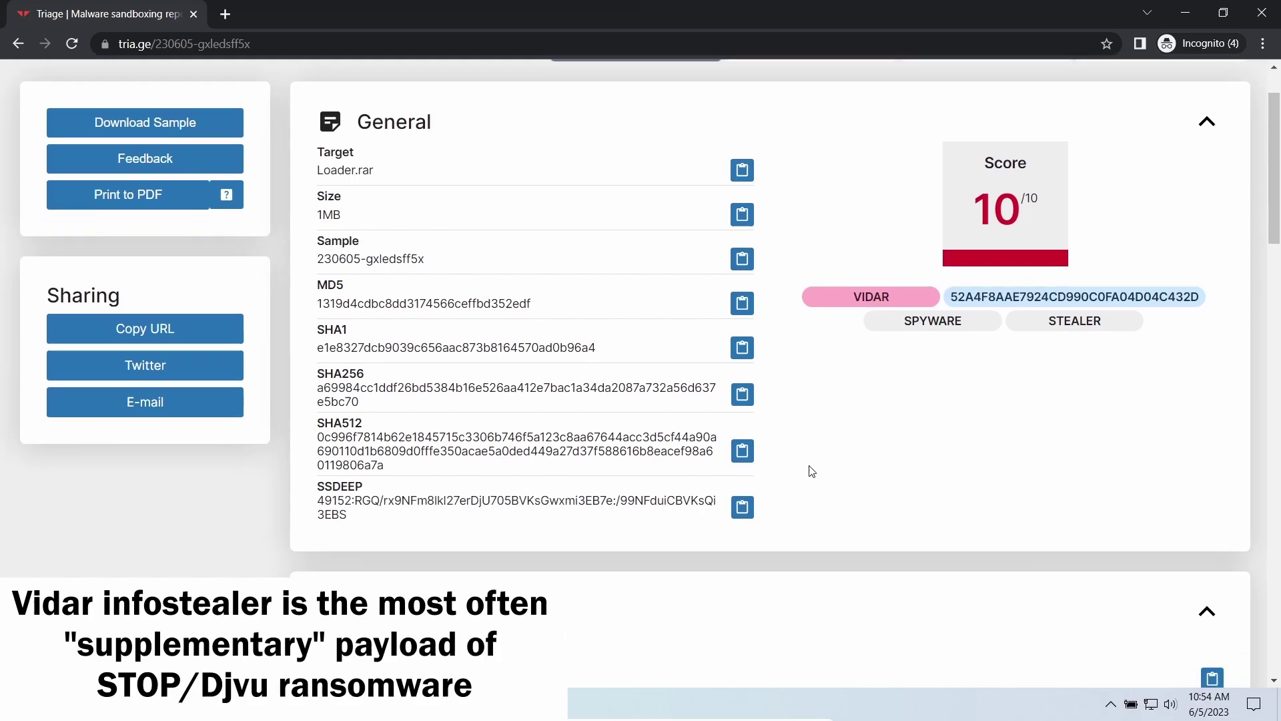
pyautogui.scroll(-2, 809, 466)
pyautogui.scroll(-2, 808, 466)
pyautogui.scroll(-2, 802, 466)
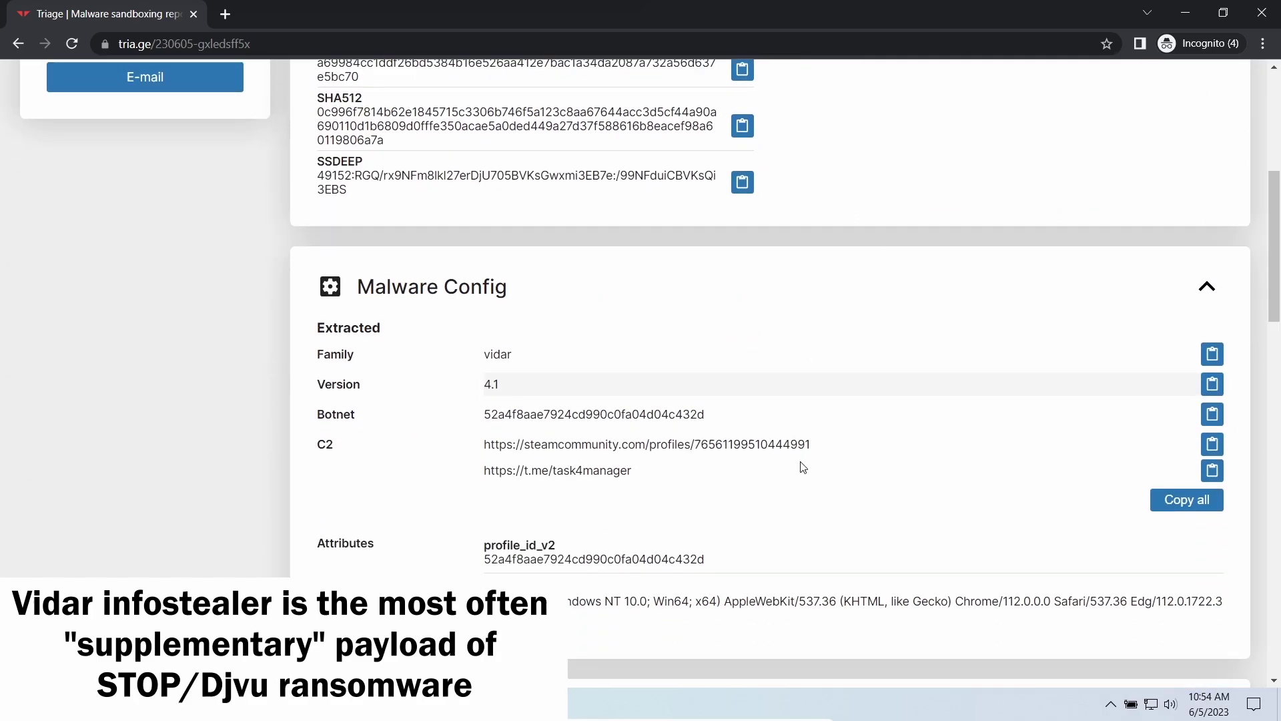
pyautogui.scroll(-1, 801, 466)
pyautogui.moveTo(477, 354); pyautogui.dragTo(672, 379)
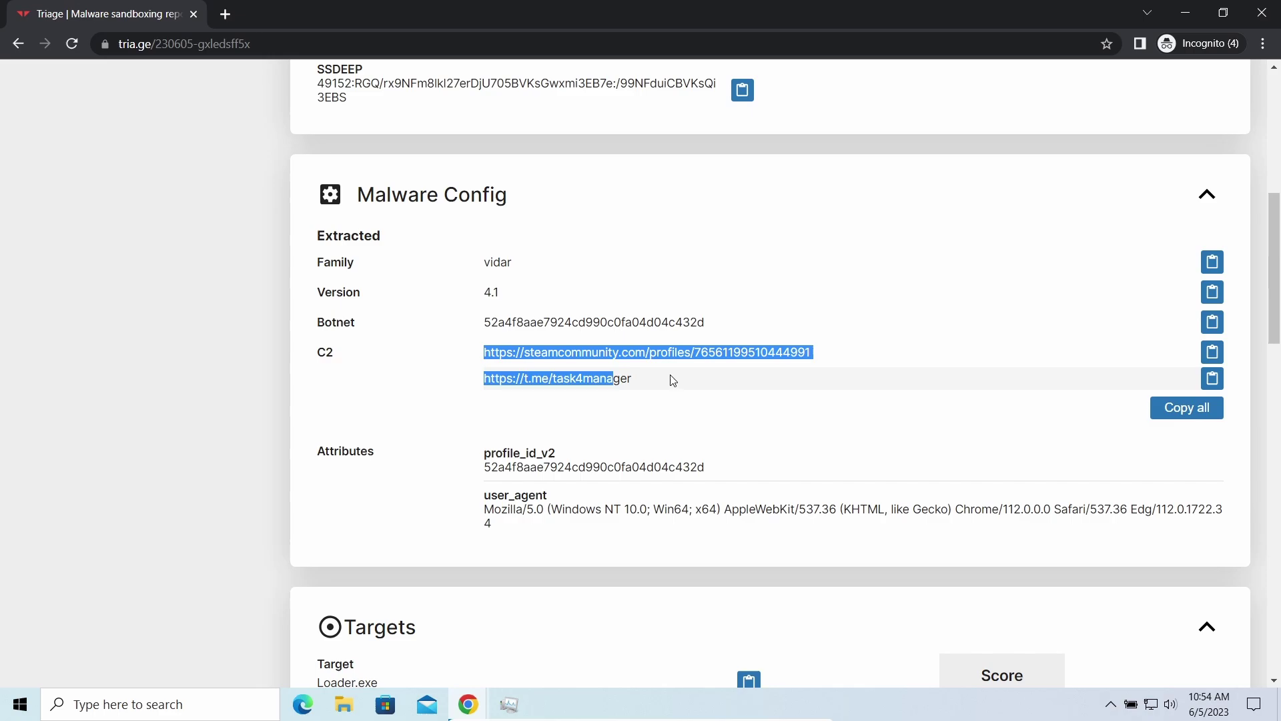
pyautogui.click(698, 415)
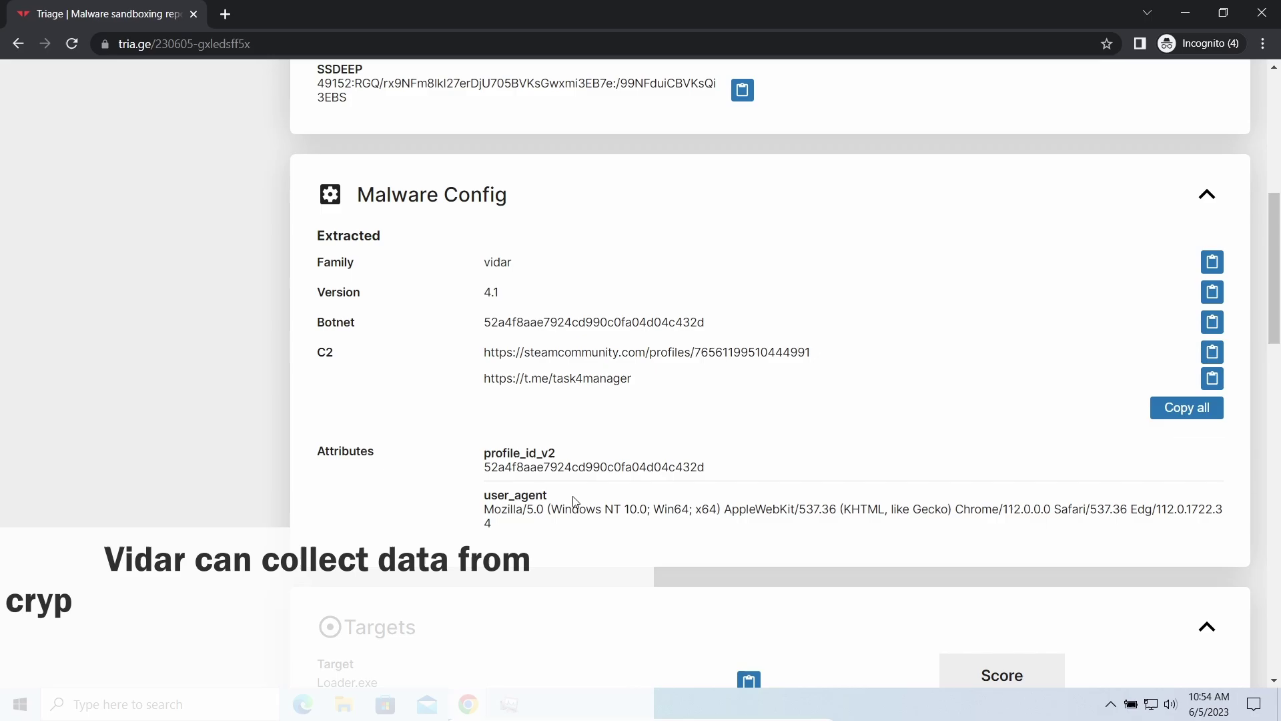
pyautogui.scroll(-1, 698, 488)
pyautogui.scroll(-1, 698, 489)
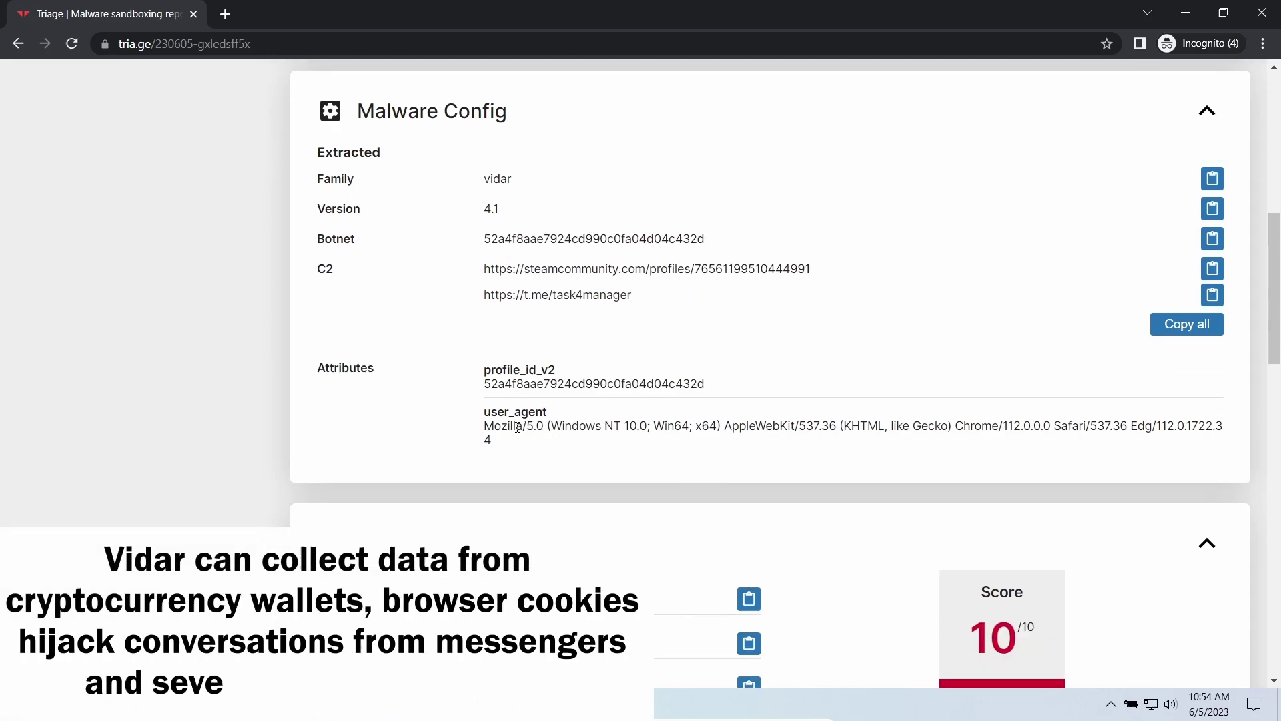
pyautogui.scroll(-2, 672, 472)
pyautogui.scroll(-1, 700, 466)
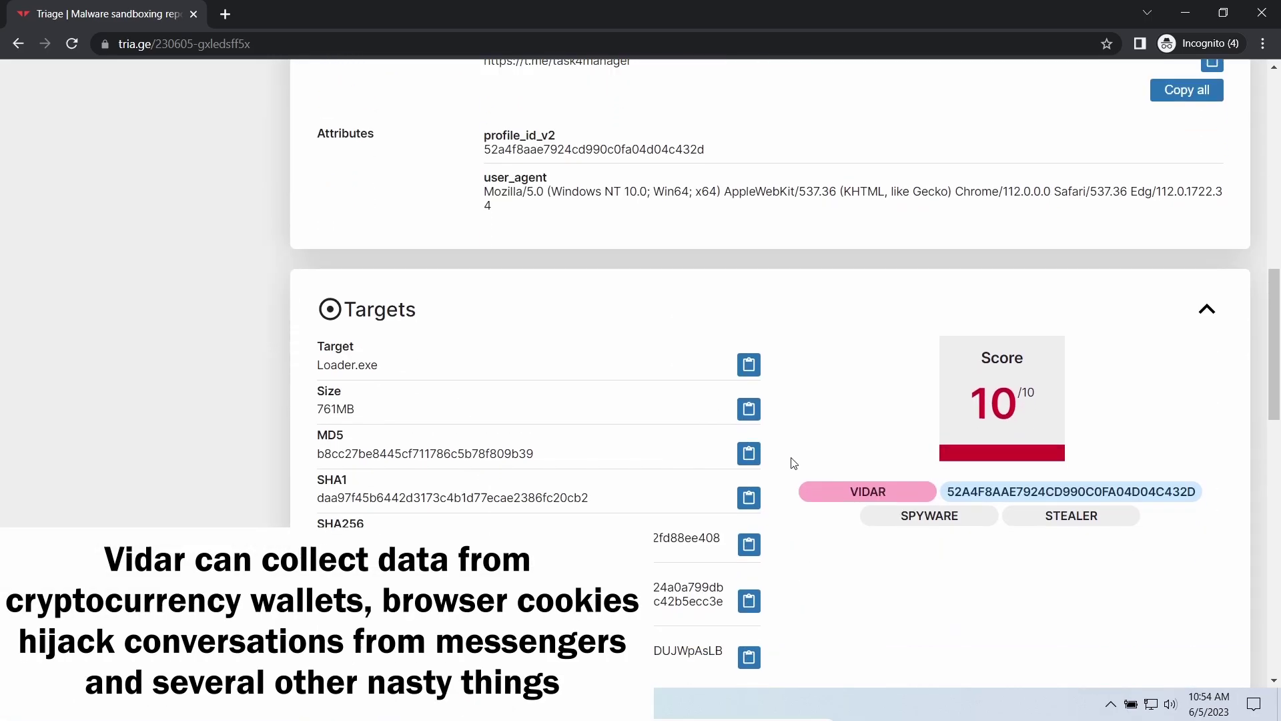
pyautogui.scroll(-1, 791, 464)
pyautogui.scroll(-1, 796, 462)
pyautogui.scroll(-2, 796, 463)
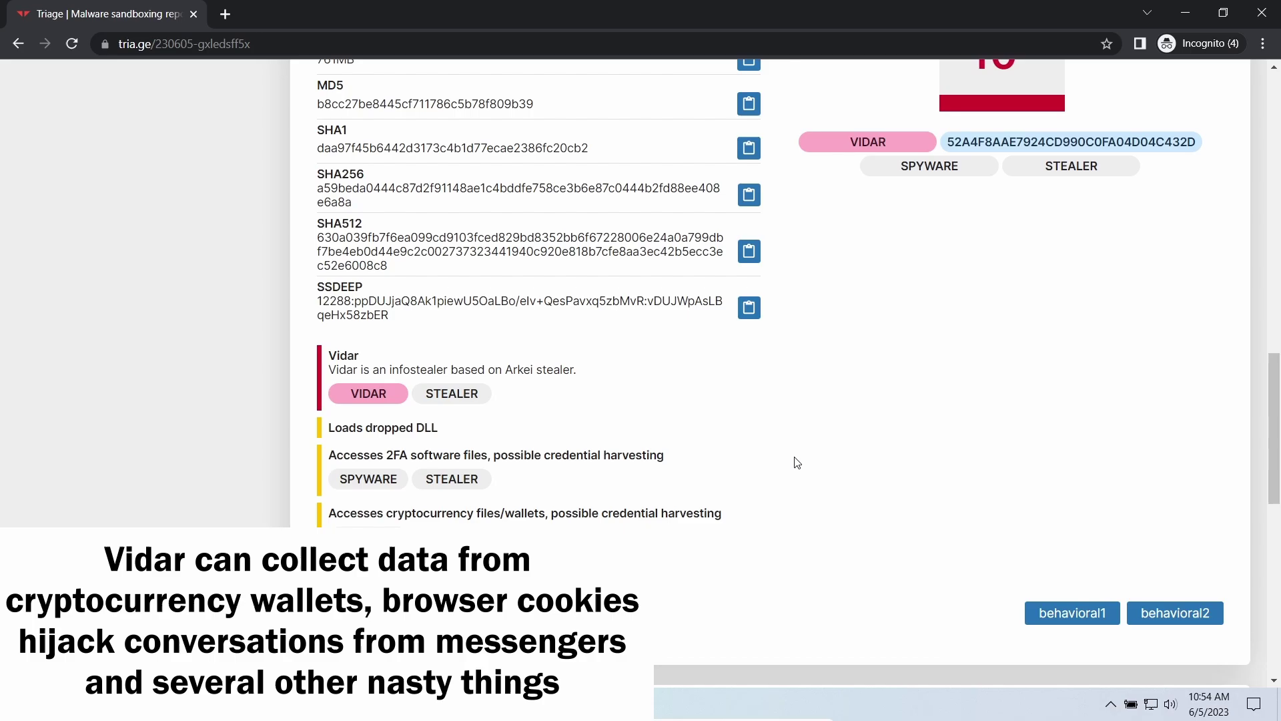
pyautogui.scroll(-1, 712, 445)
pyautogui.scroll(-1, 712, 445)
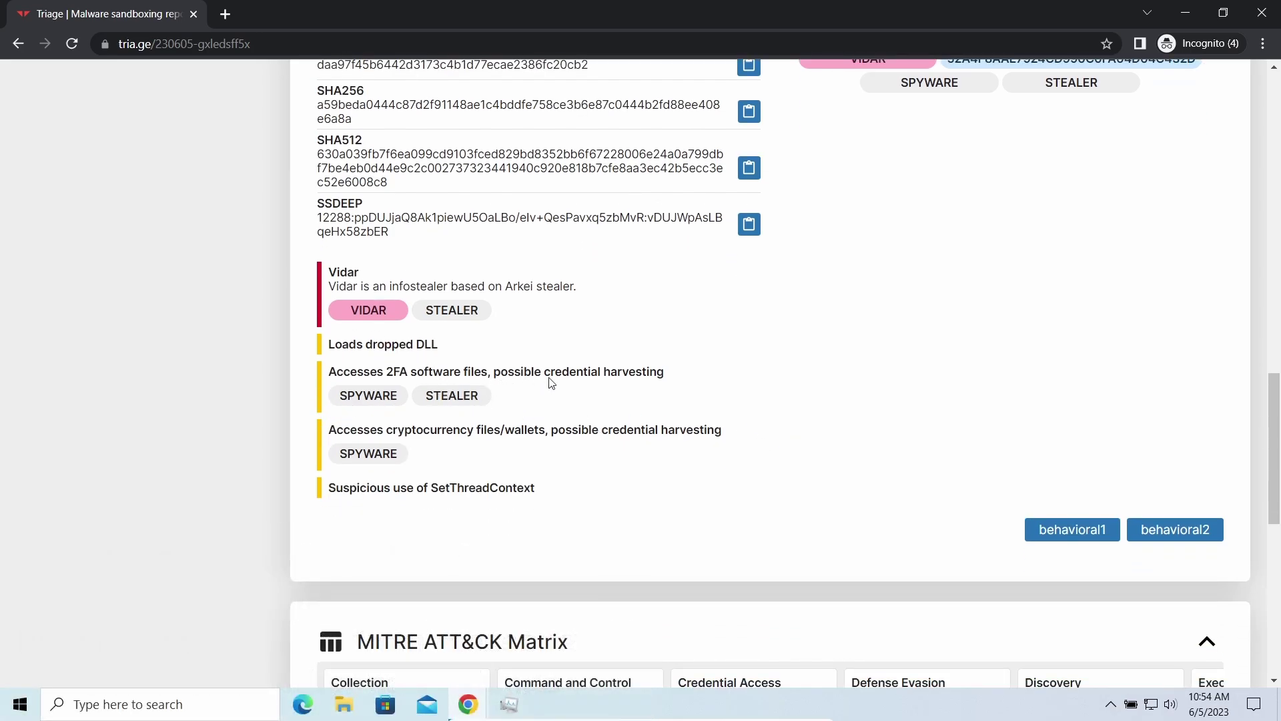
pyautogui.scroll(-2, 563, 471)
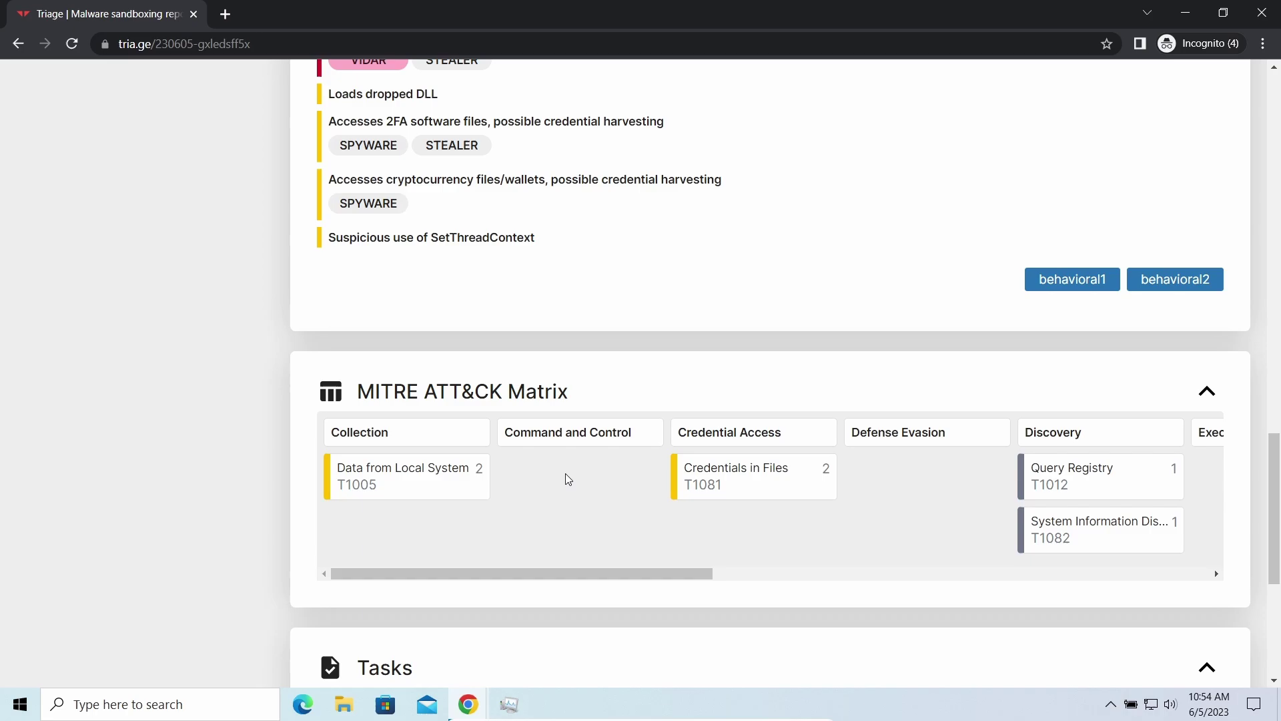
pyautogui.scroll(-2, 565, 474)
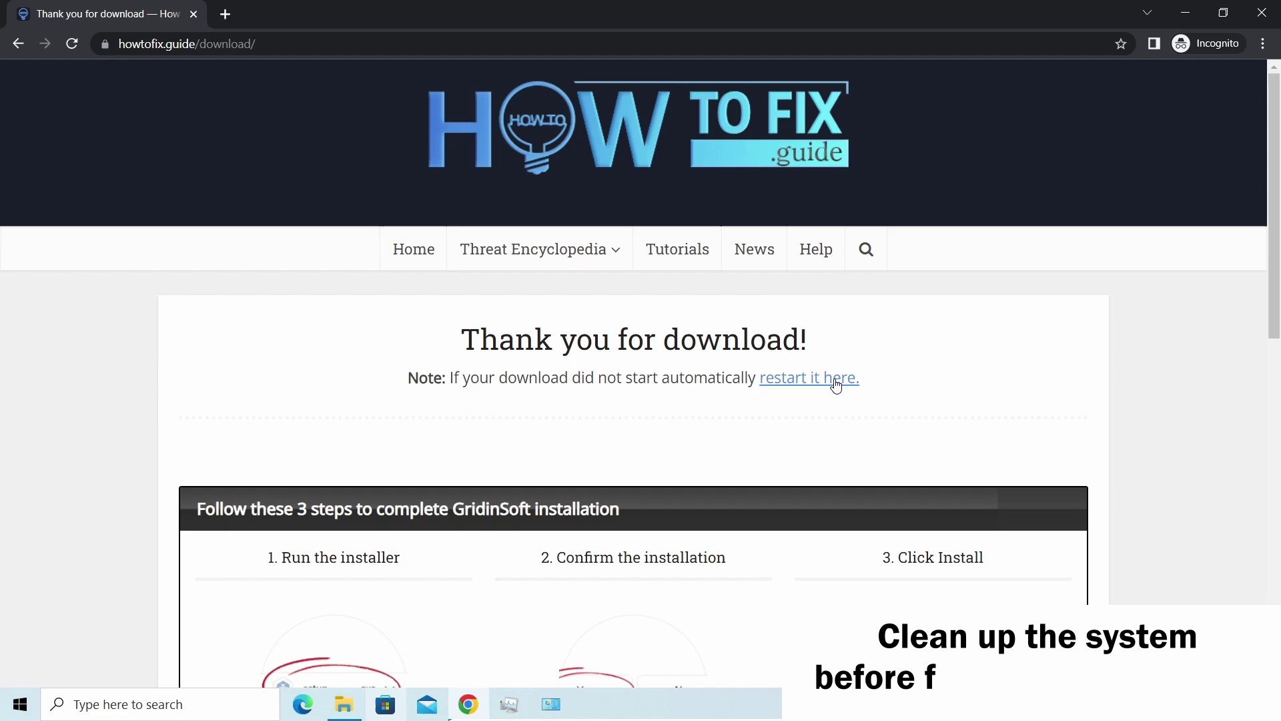
# Restart the setup-gridinsoft-fix.exe download, keep it despite the warning, and launch it
pyautogui.click(831, 381)
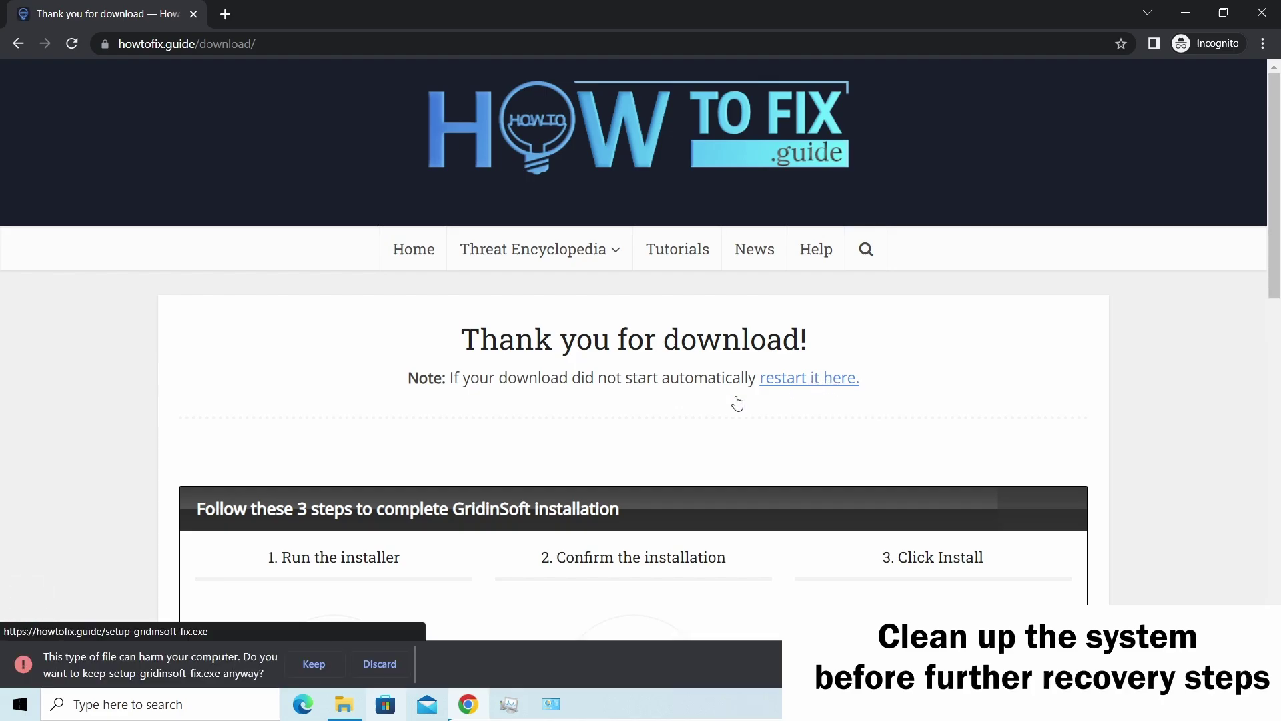
pyautogui.click(315, 660)
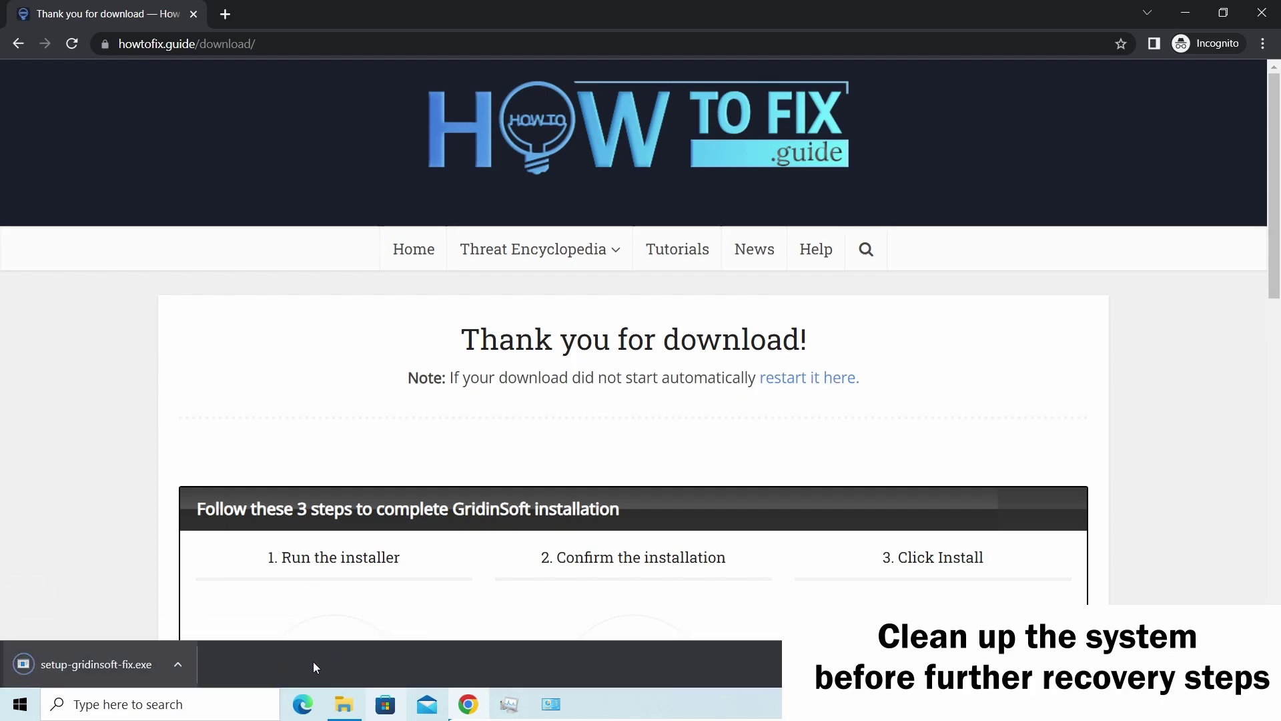
pyautogui.click(107, 659)
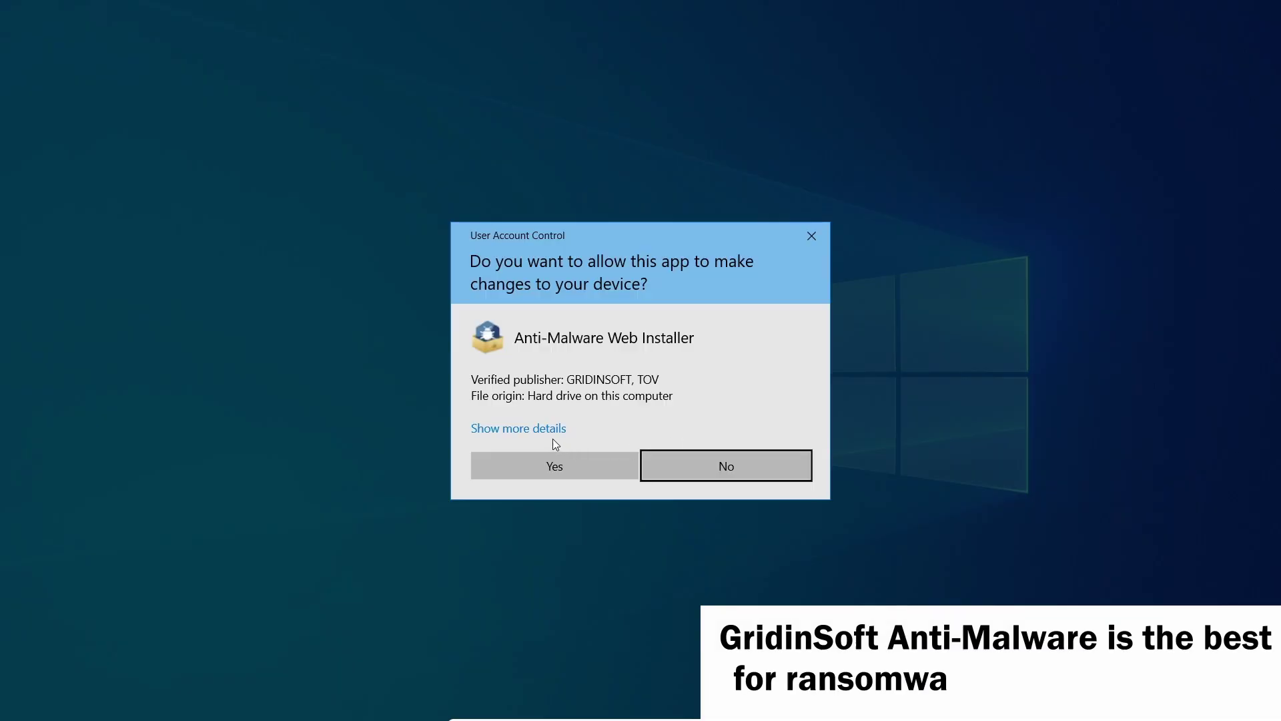
# Approve the User Account Control prompt and start the Anti-Malware install
pyautogui.click(552, 464)
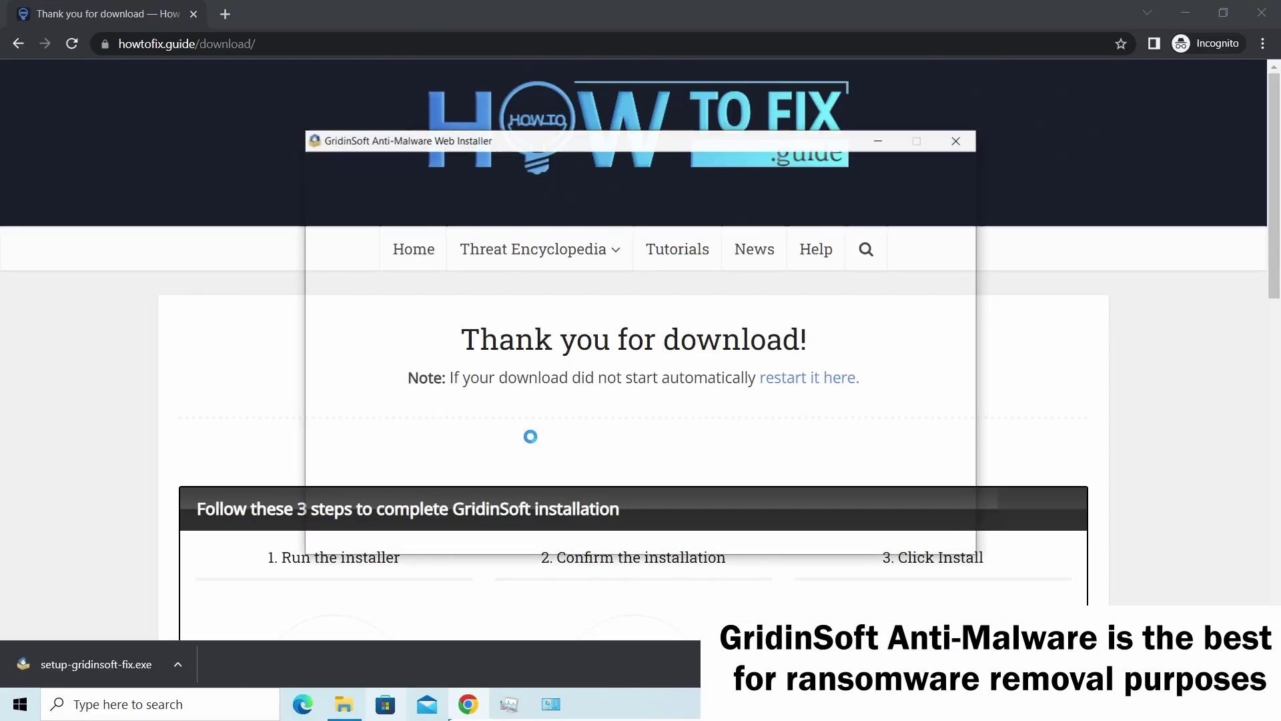
pyautogui.click(509, 462)
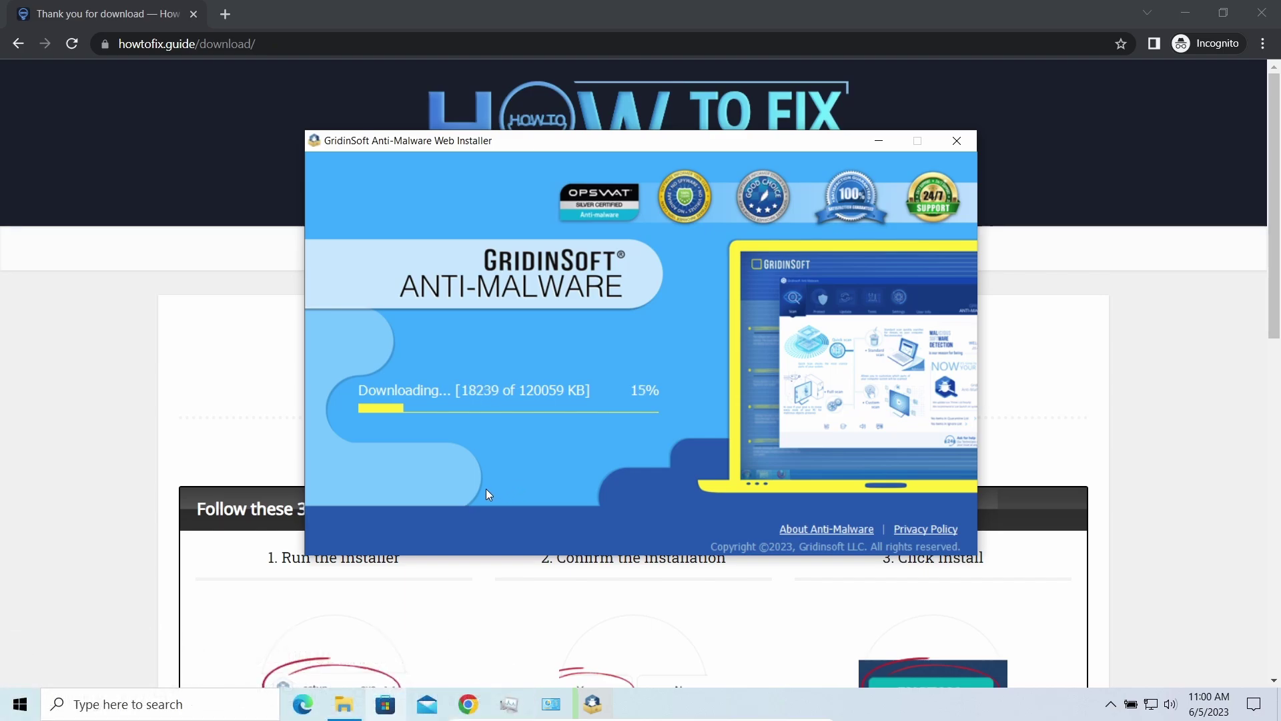
# Rename removal.mov.neon to removal.mov, confirm the extension change, and minimize the utils window
pyautogui.click(346, 703)
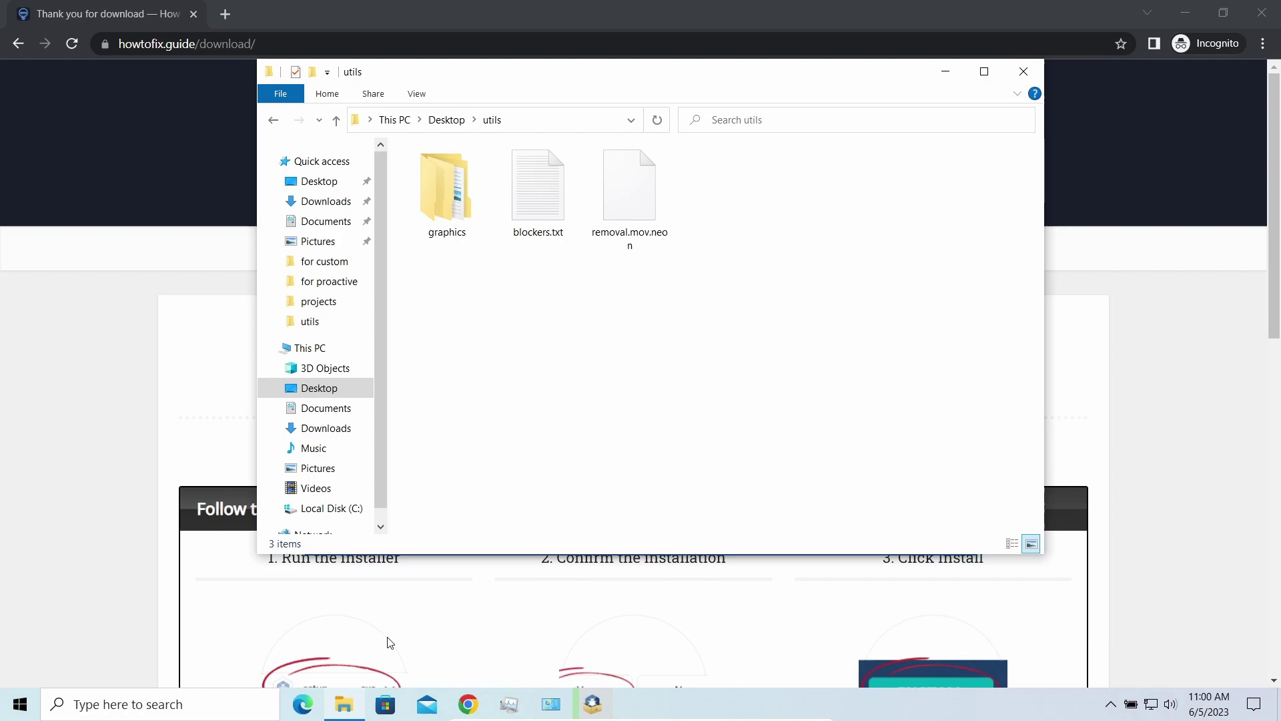
pyautogui.click(630, 196)
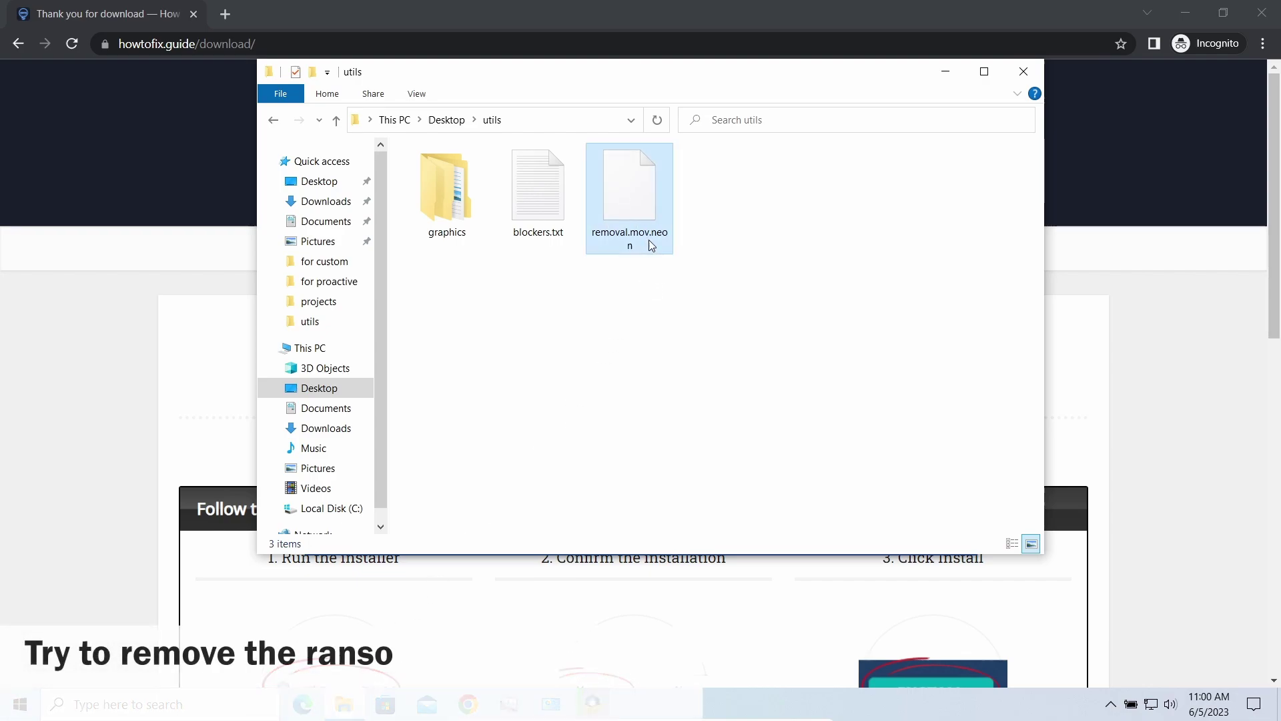
pyautogui.click(638, 236)
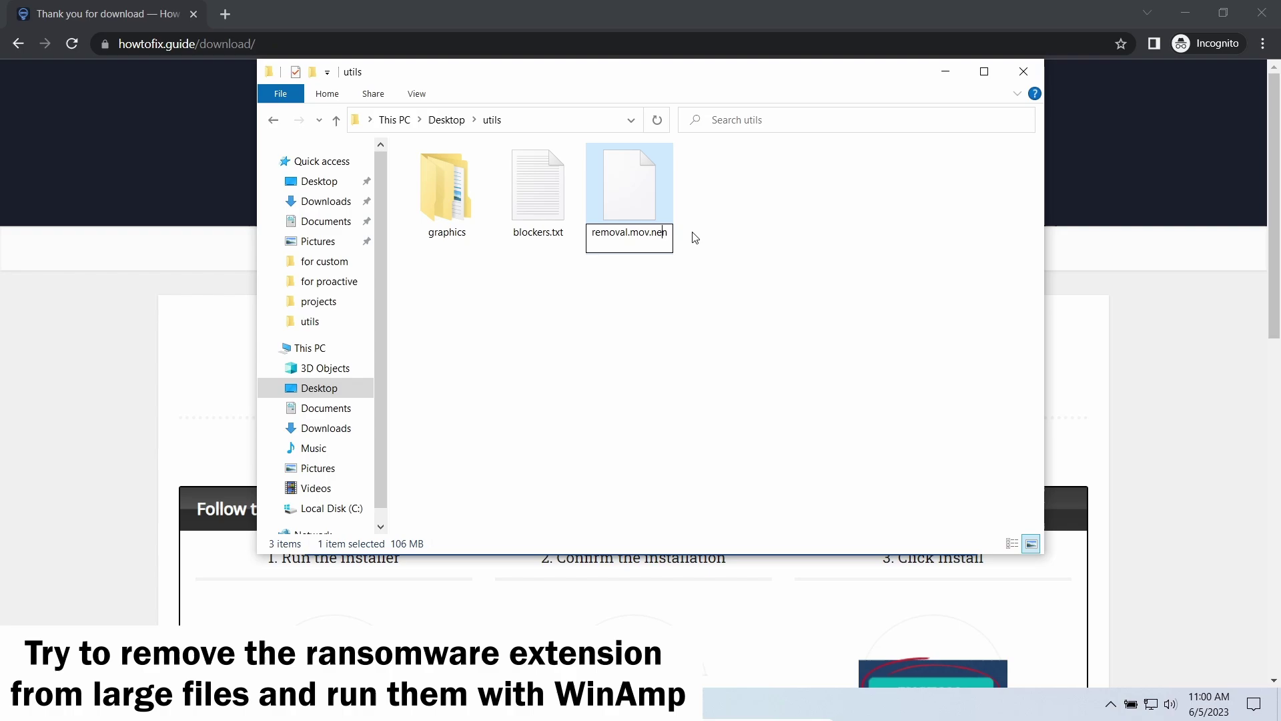
pyautogui.press('BackSpace')
pyautogui.press('BackSpace')
pyautogui.press('BackSpace')
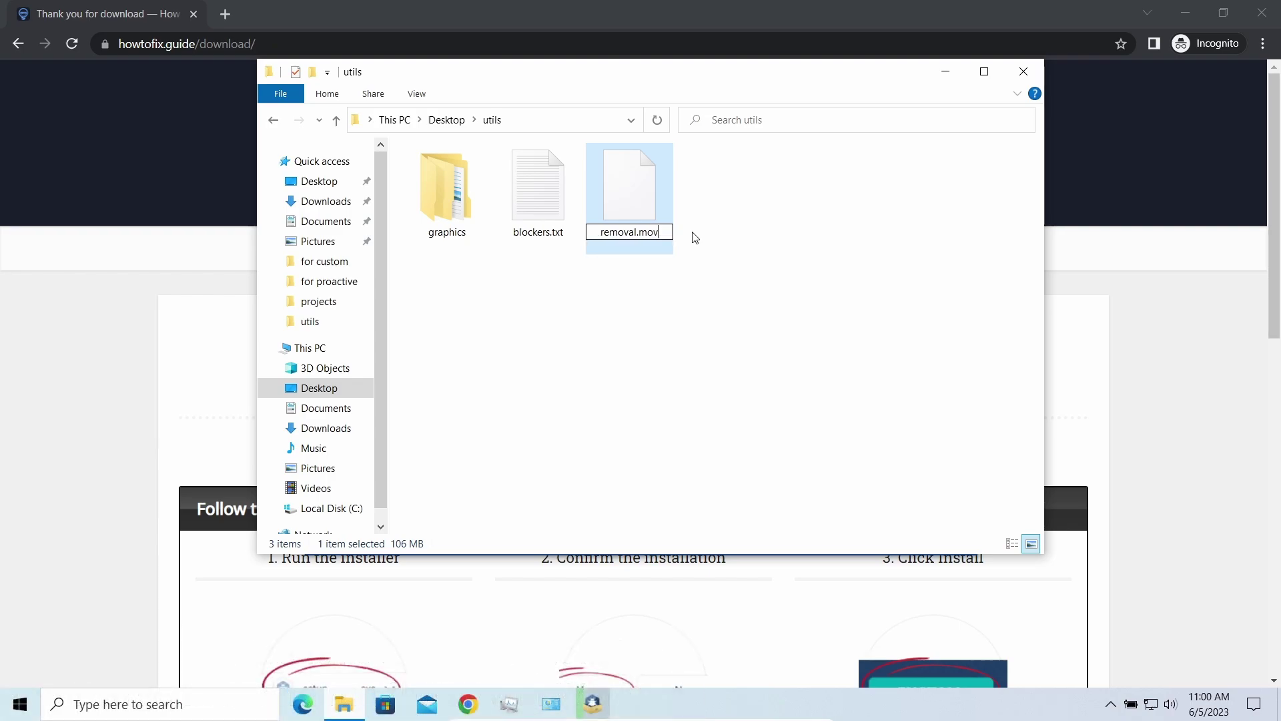
pyautogui.press('Return')
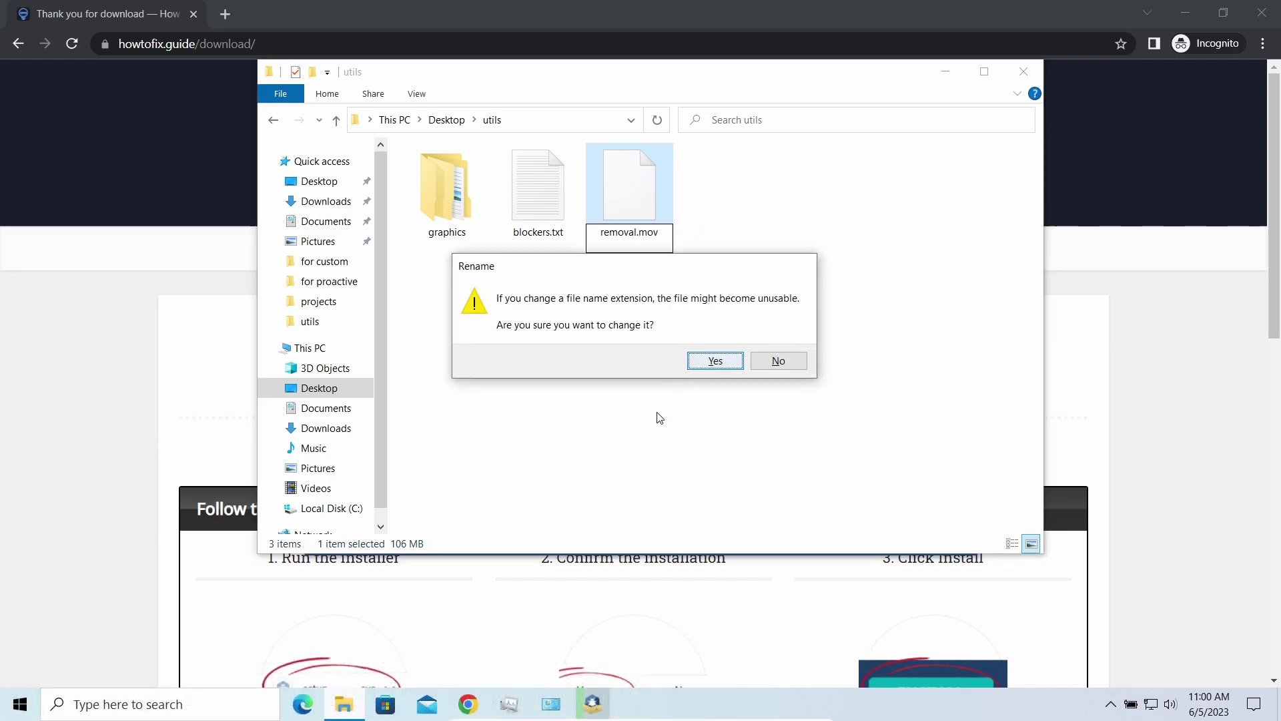
pyautogui.press('Return')
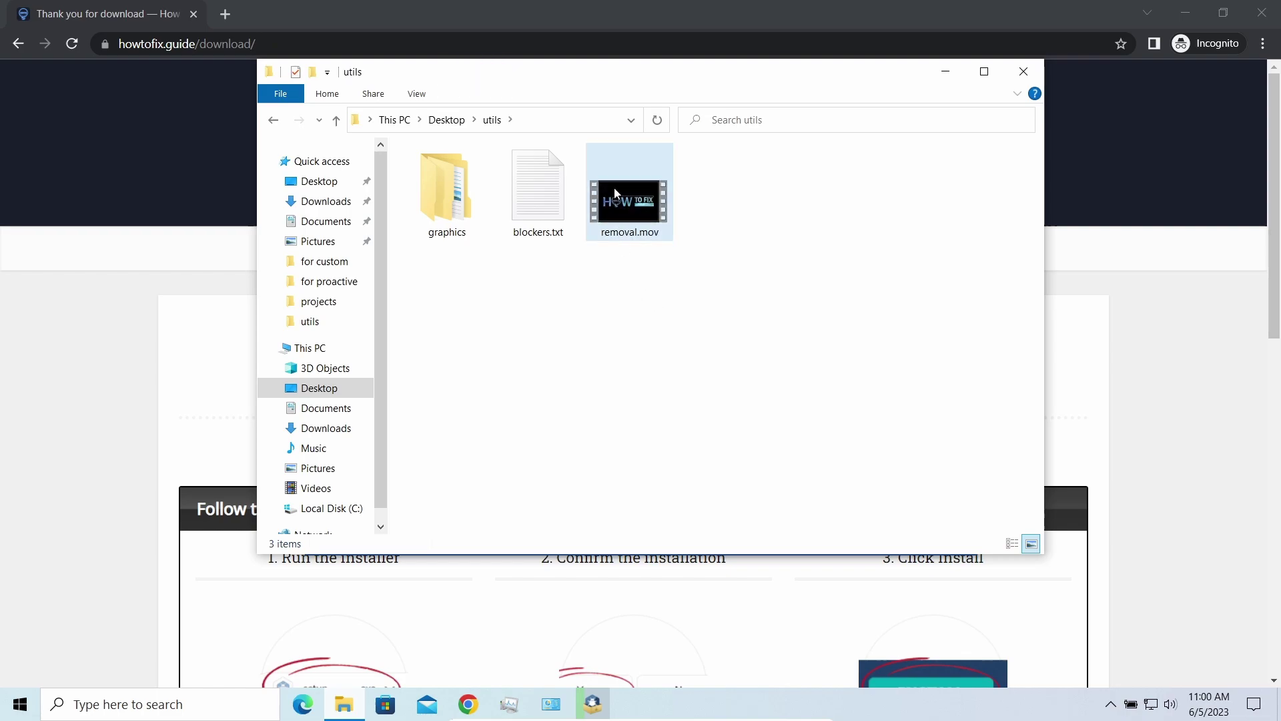
pyautogui.click(769, 283)
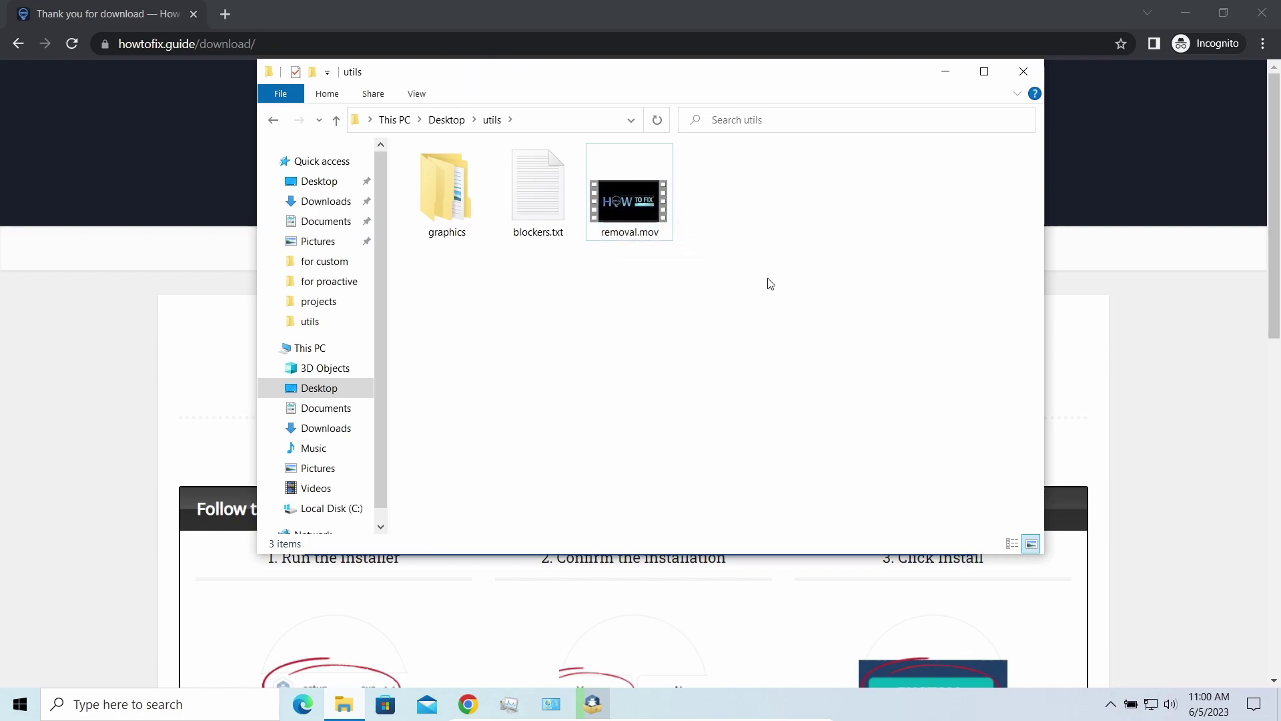
pyautogui.click(946, 71)
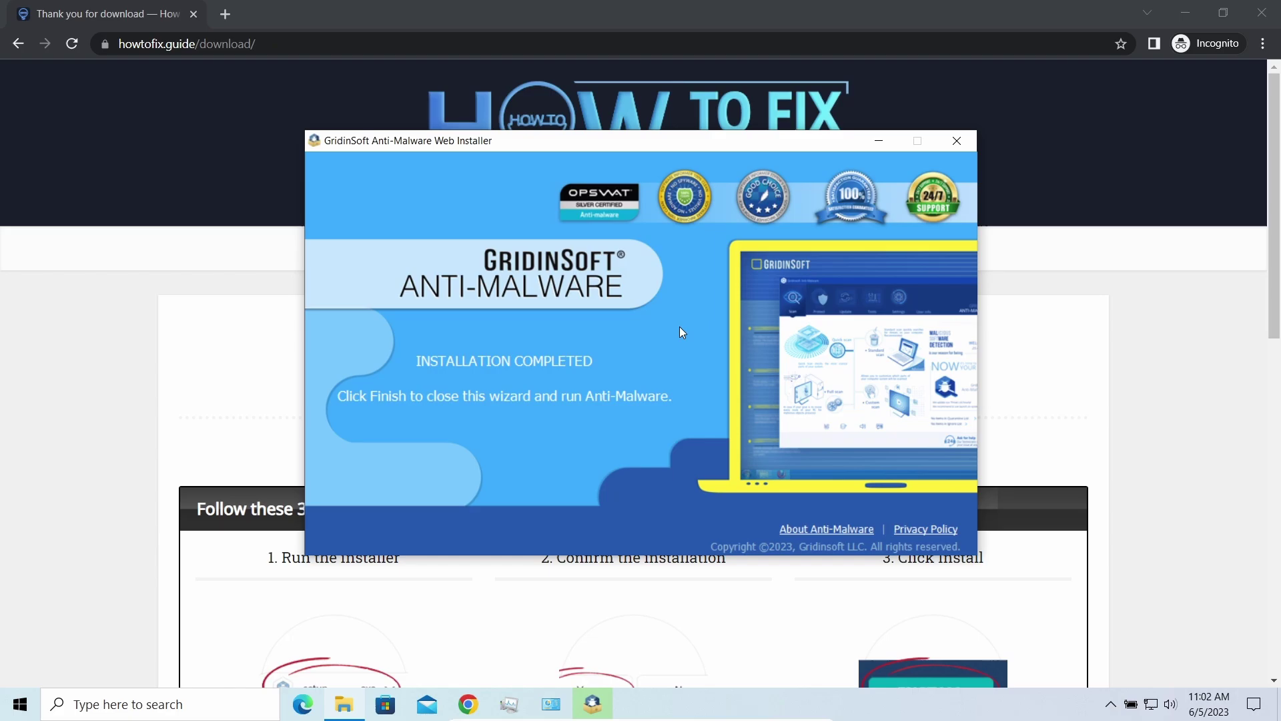
# Finish the installer and start a Full scan of all drives
pyautogui.click(536, 479)
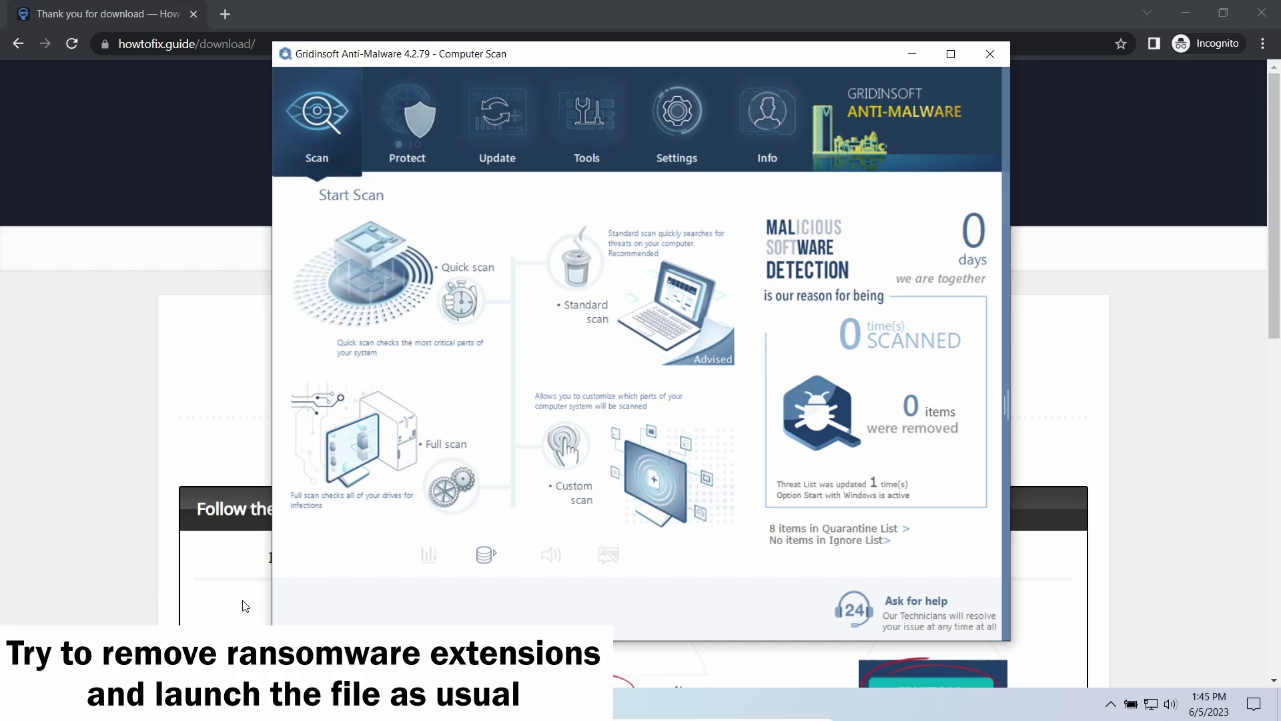
pyautogui.click(383, 448)
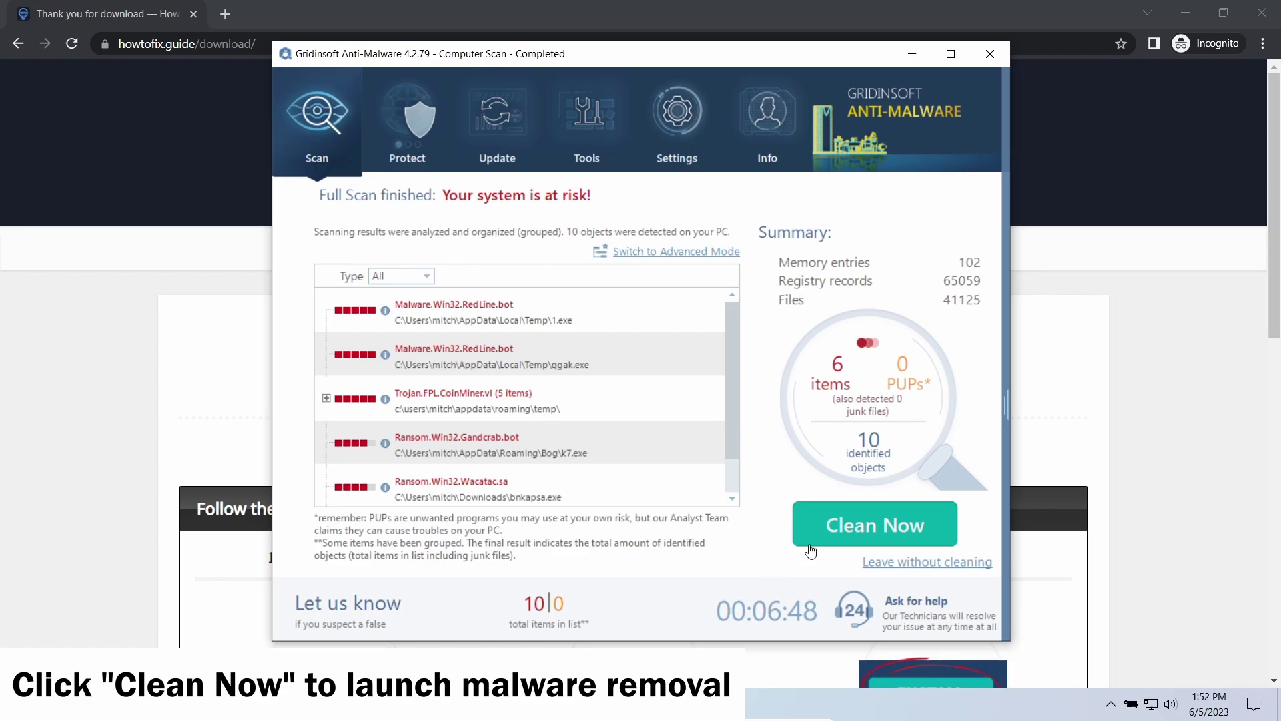
# Clean the 10 detected threats and dismiss the removal summary dialogs
pyautogui.click(848, 524)
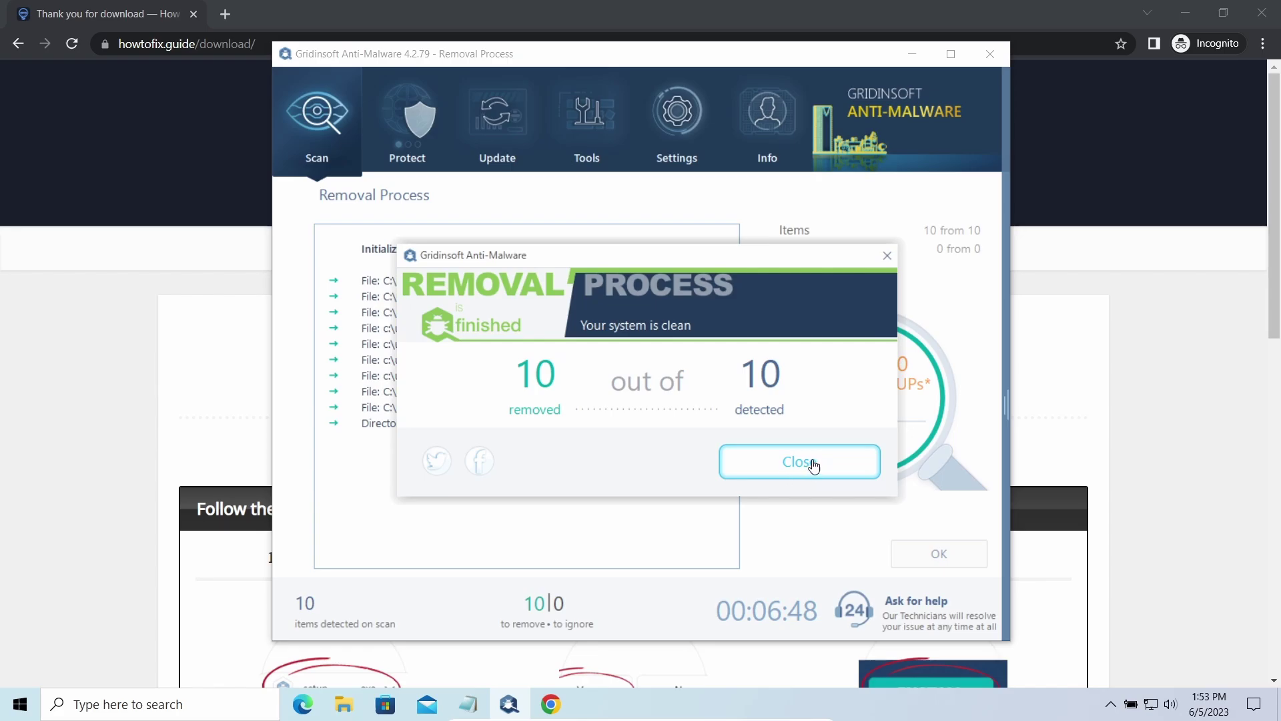
pyautogui.click(810, 465)
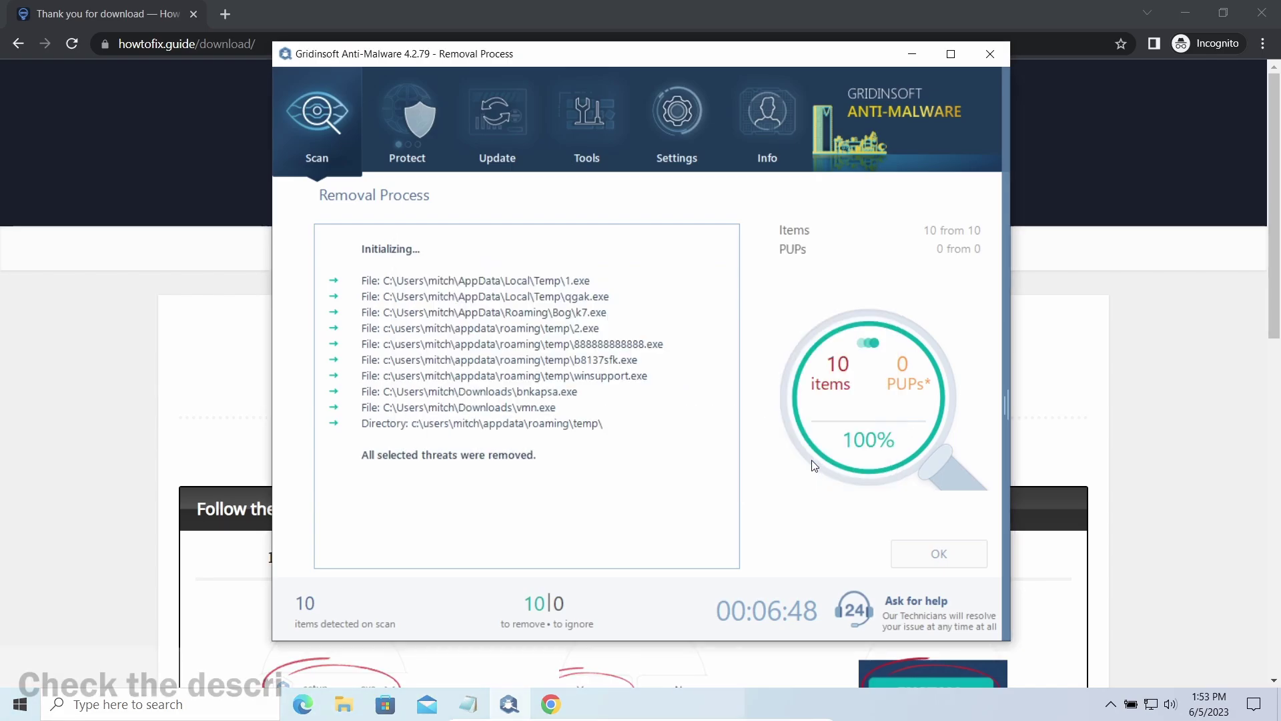
pyautogui.click(931, 553)
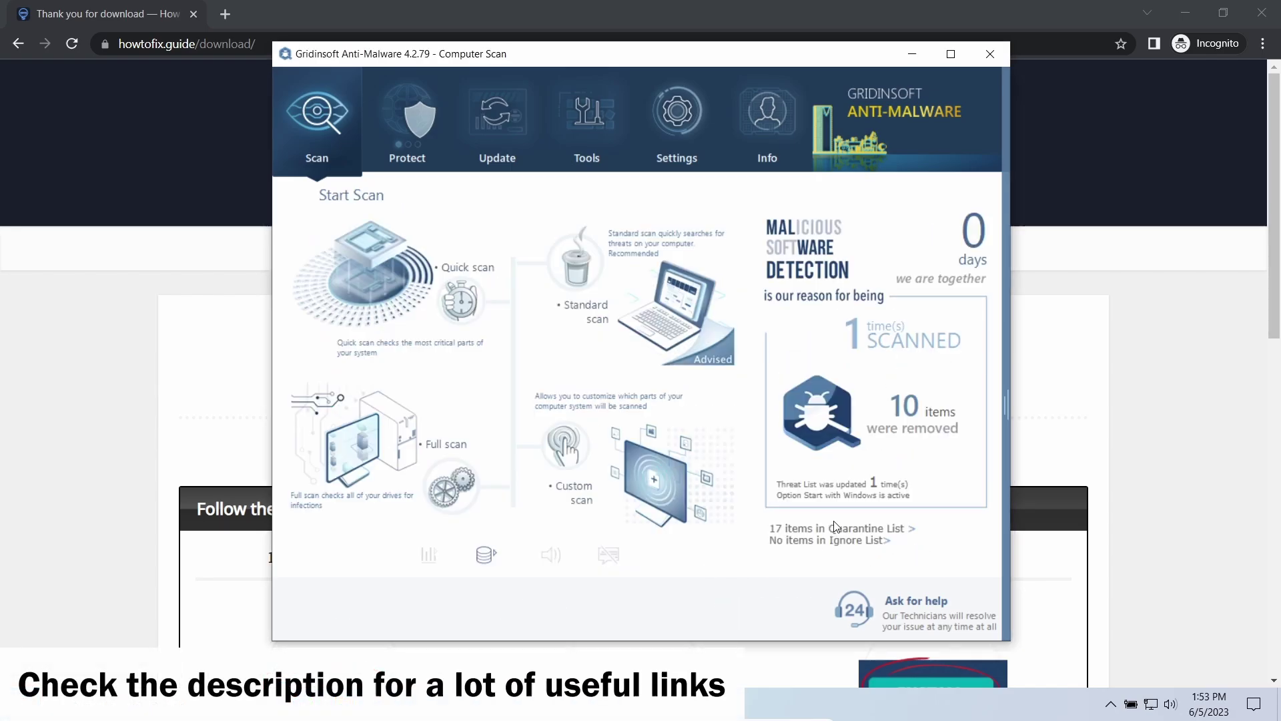